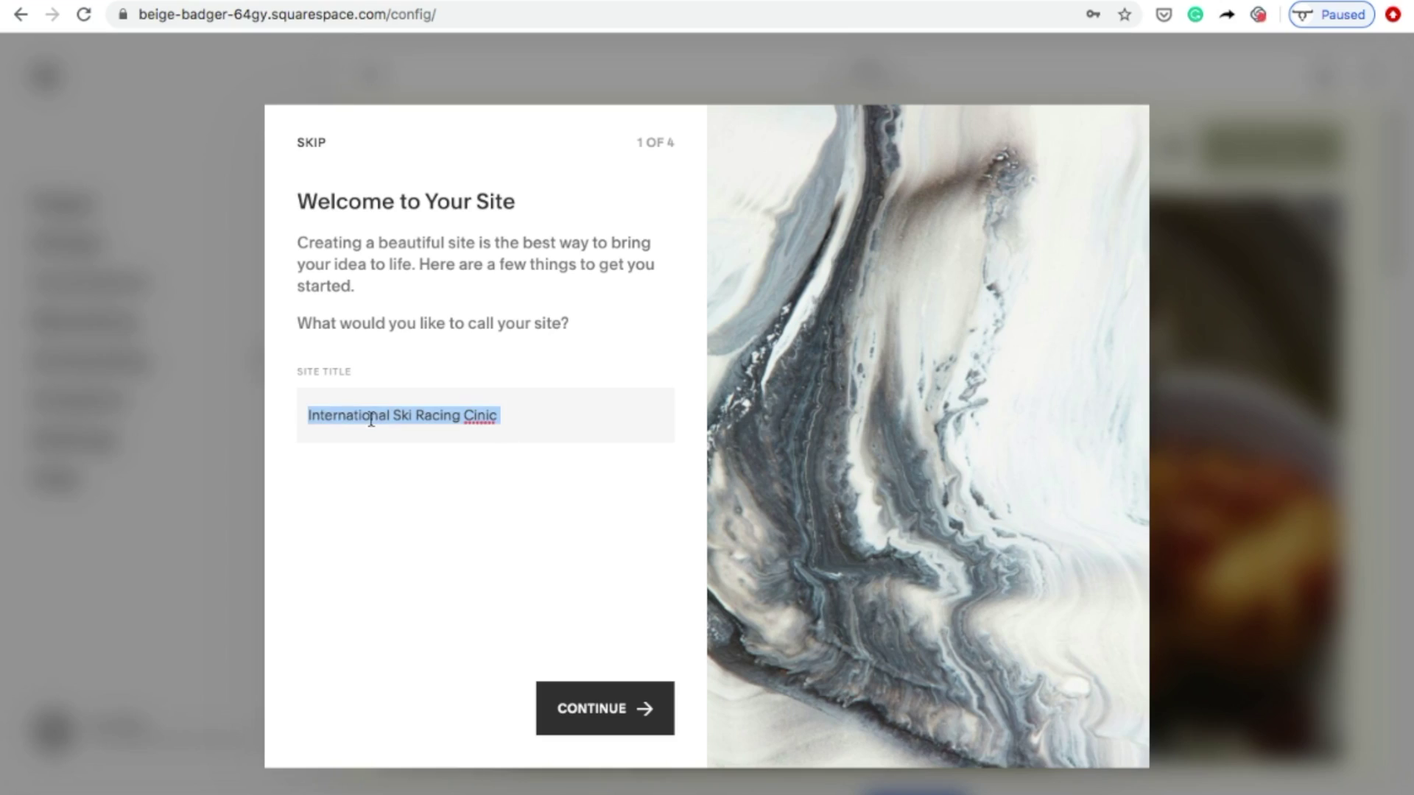
# Dismiss the welcome dialog and scroll the homepage down to the getting-started guides
pyautogui.press('Escape')
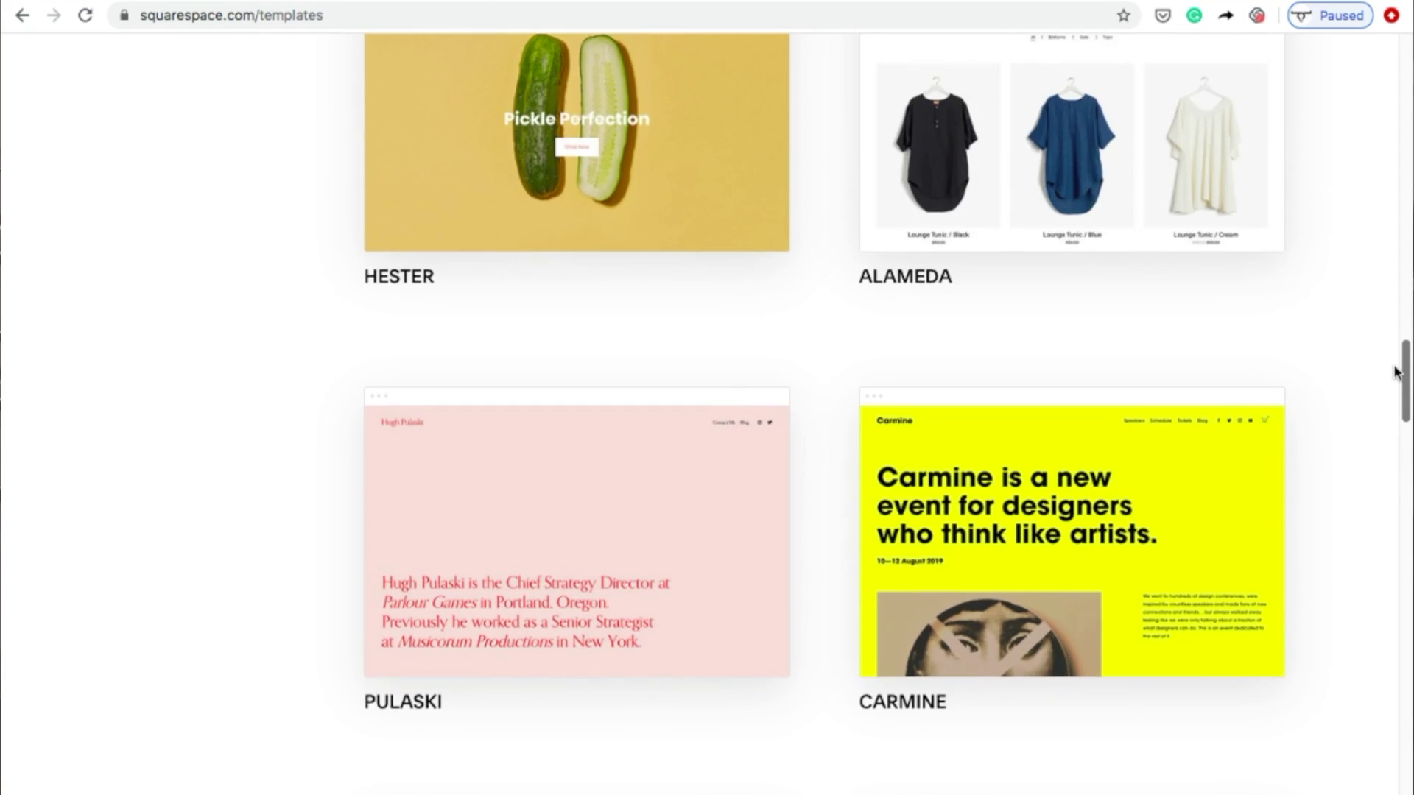
pyautogui.scroll(15, 1392, 337)
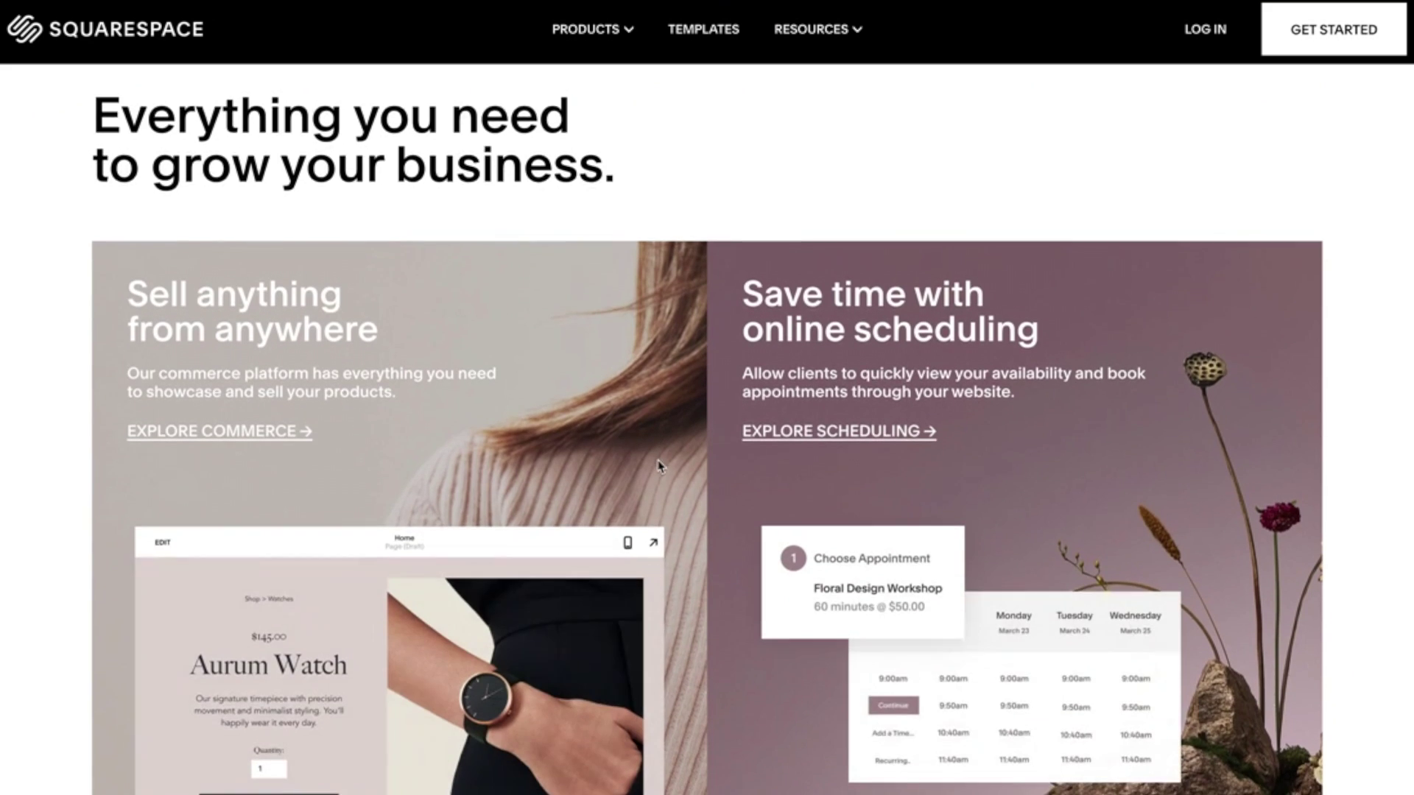
pyautogui.scroll(-7, 659, 465)
pyautogui.scroll(-8, 659, 465)
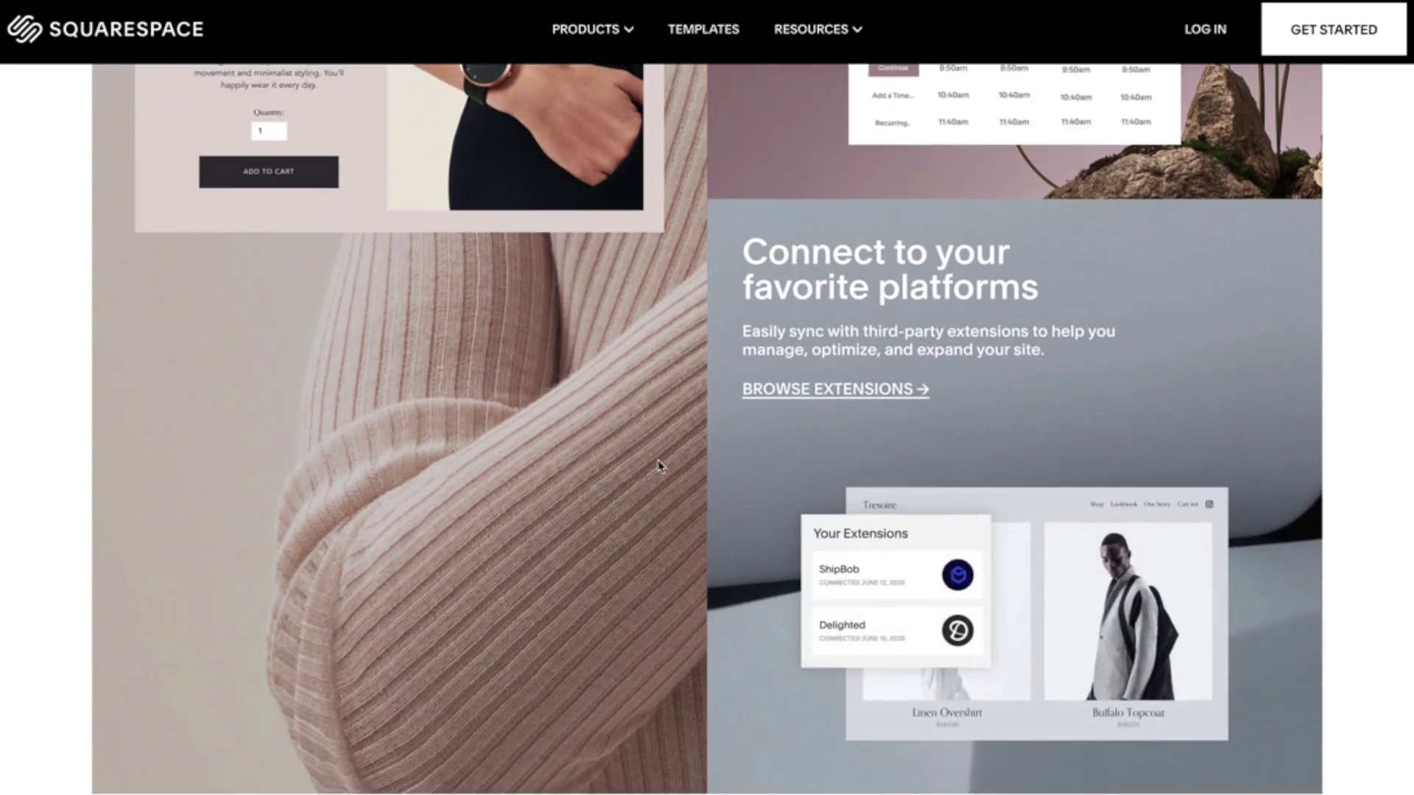
pyautogui.scroll(-8, 659, 465)
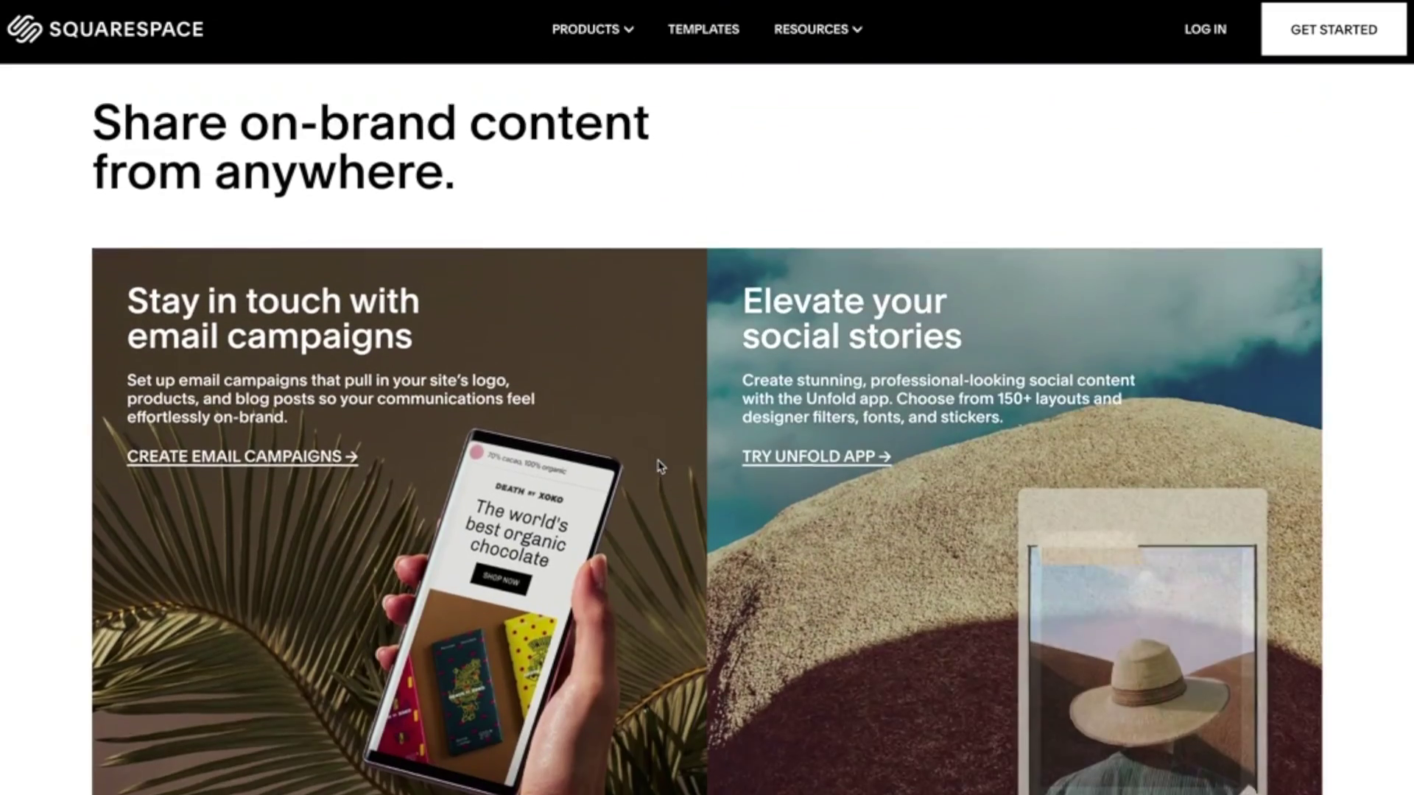
pyautogui.scroll(-4, 657, 466)
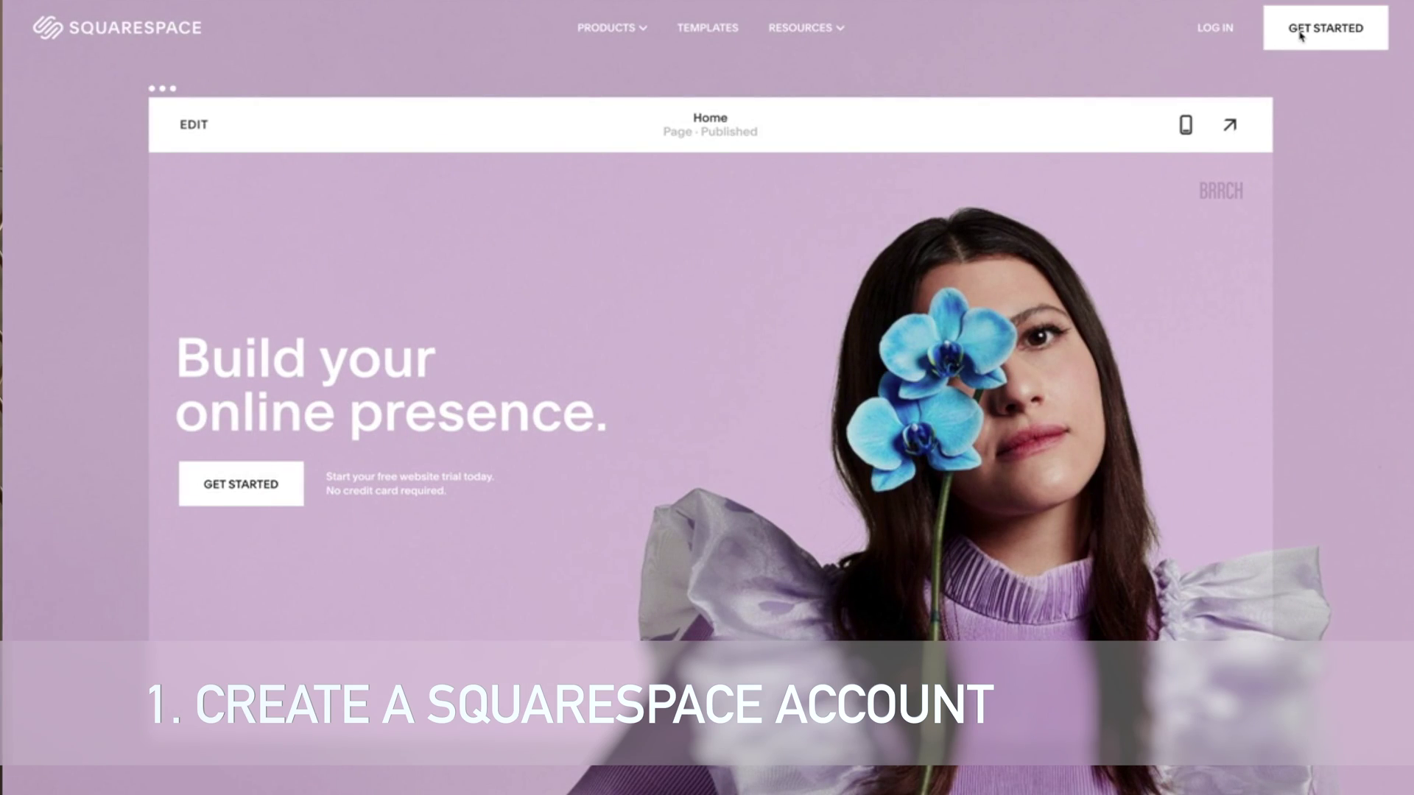
# Start the new-site sign-up from GET STARTED in the homepage header
pyautogui.click(1301, 35)
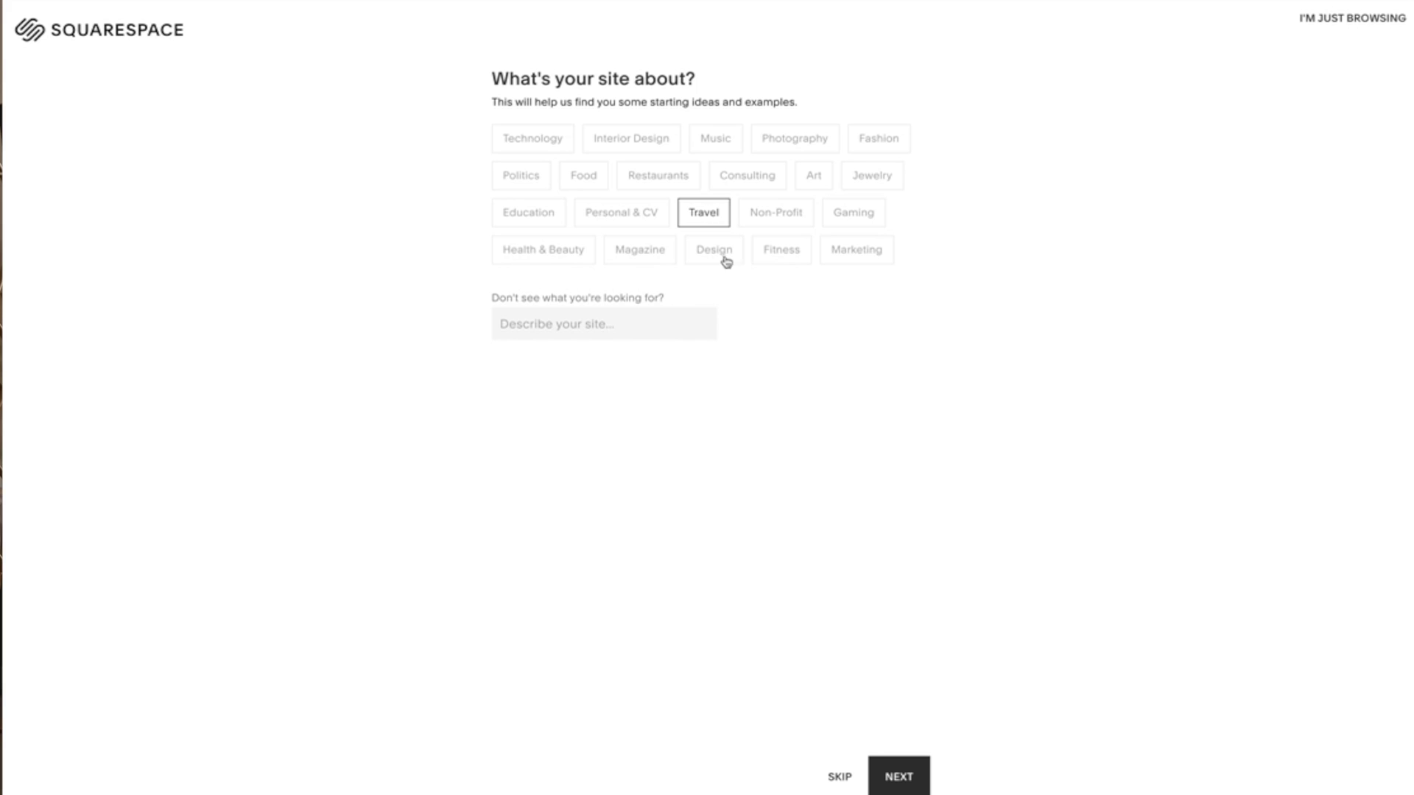
# Answer Travel, Sell services, Promote an event, Get appointments, and Growing an existing business
pyautogui.click(917, 787)
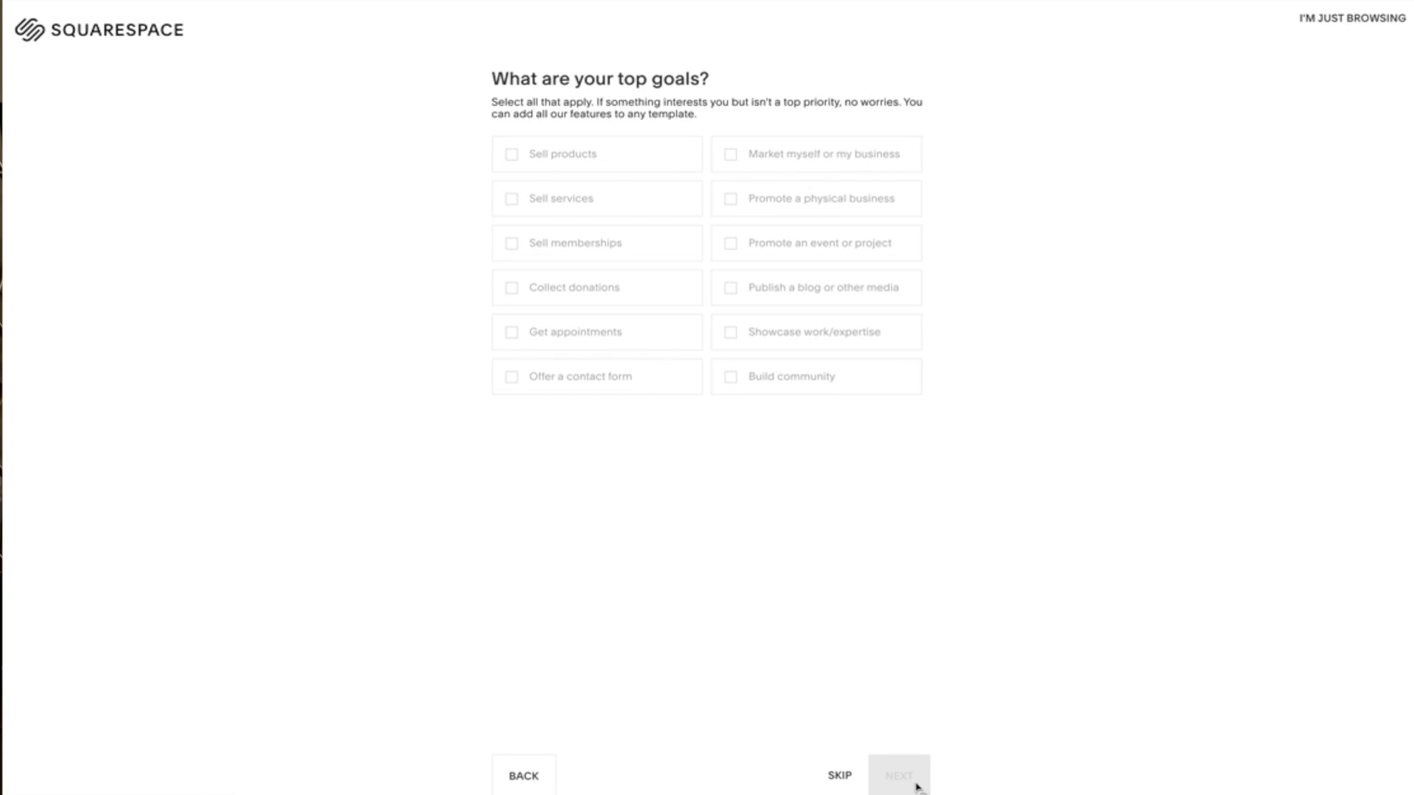
pyautogui.click(509, 203)
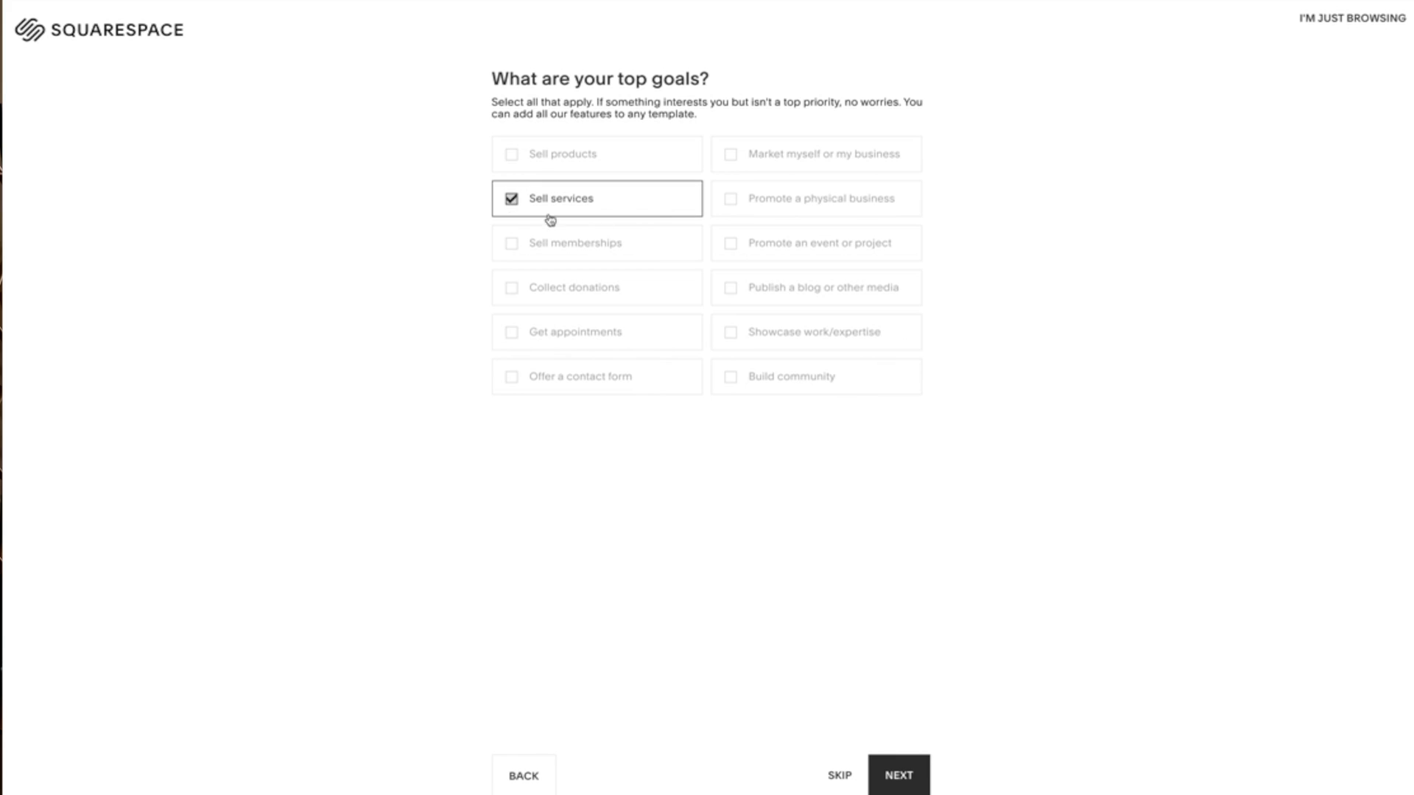
pyautogui.click(729, 245)
pyautogui.click(513, 332)
pyautogui.click(900, 781)
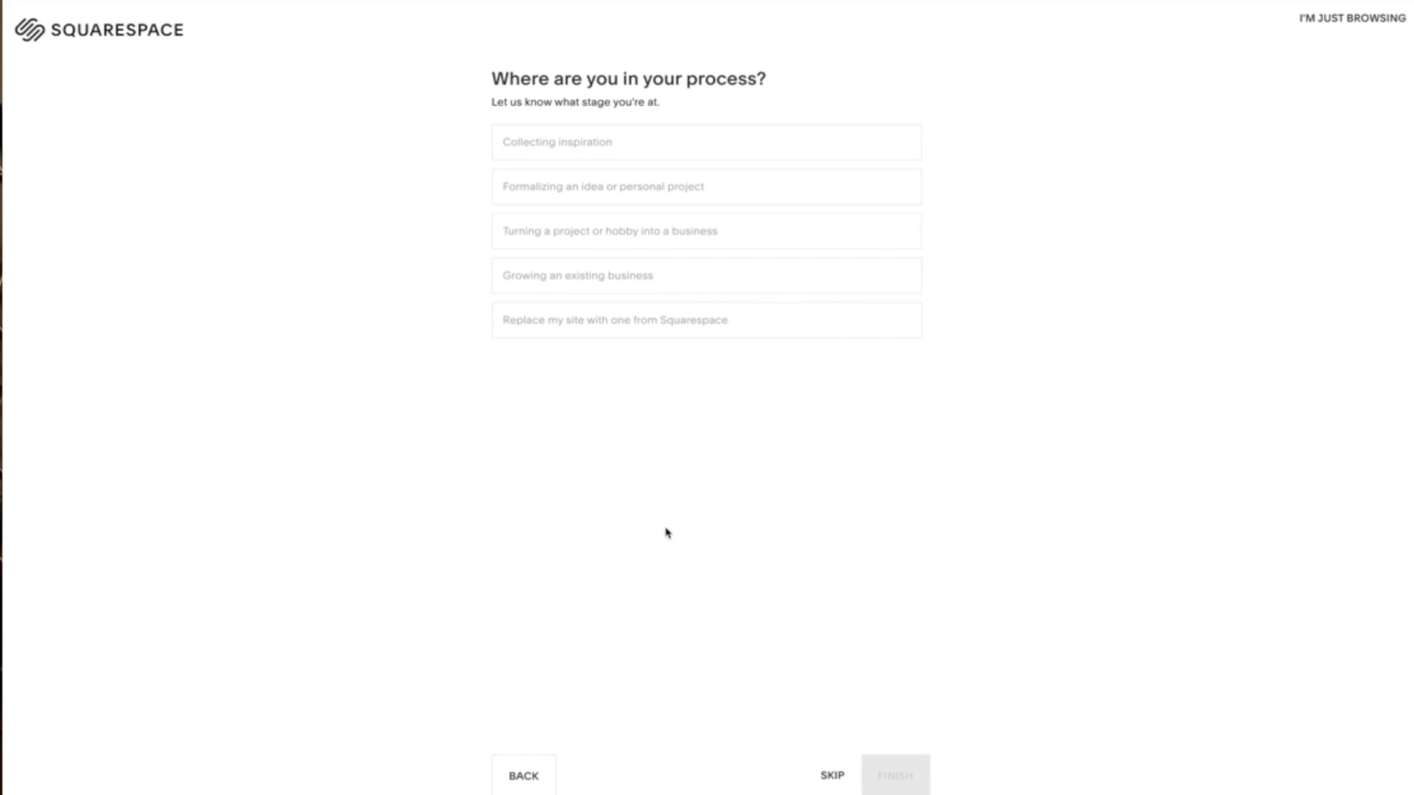
pyautogui.click(564, 278)
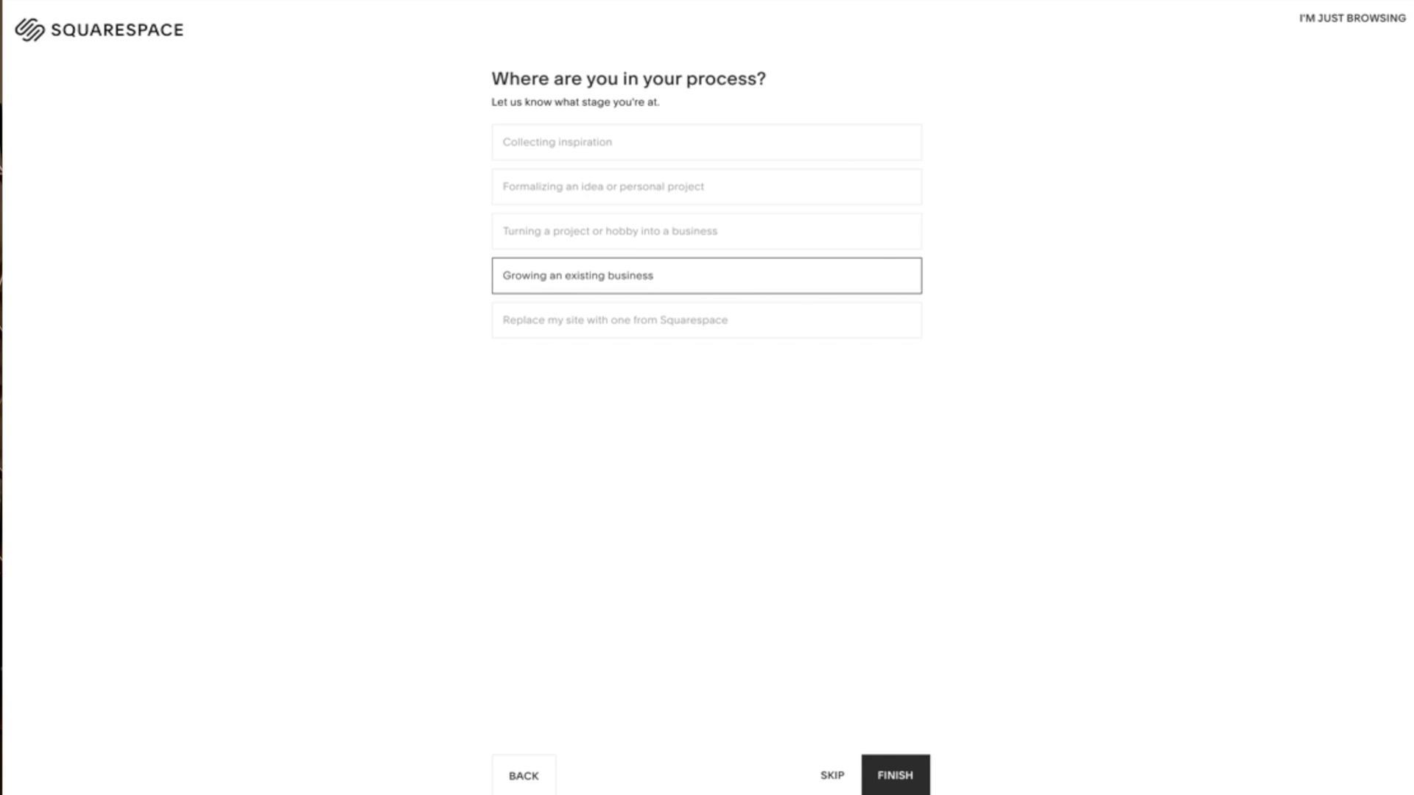
pyautogui.click(900, 781)
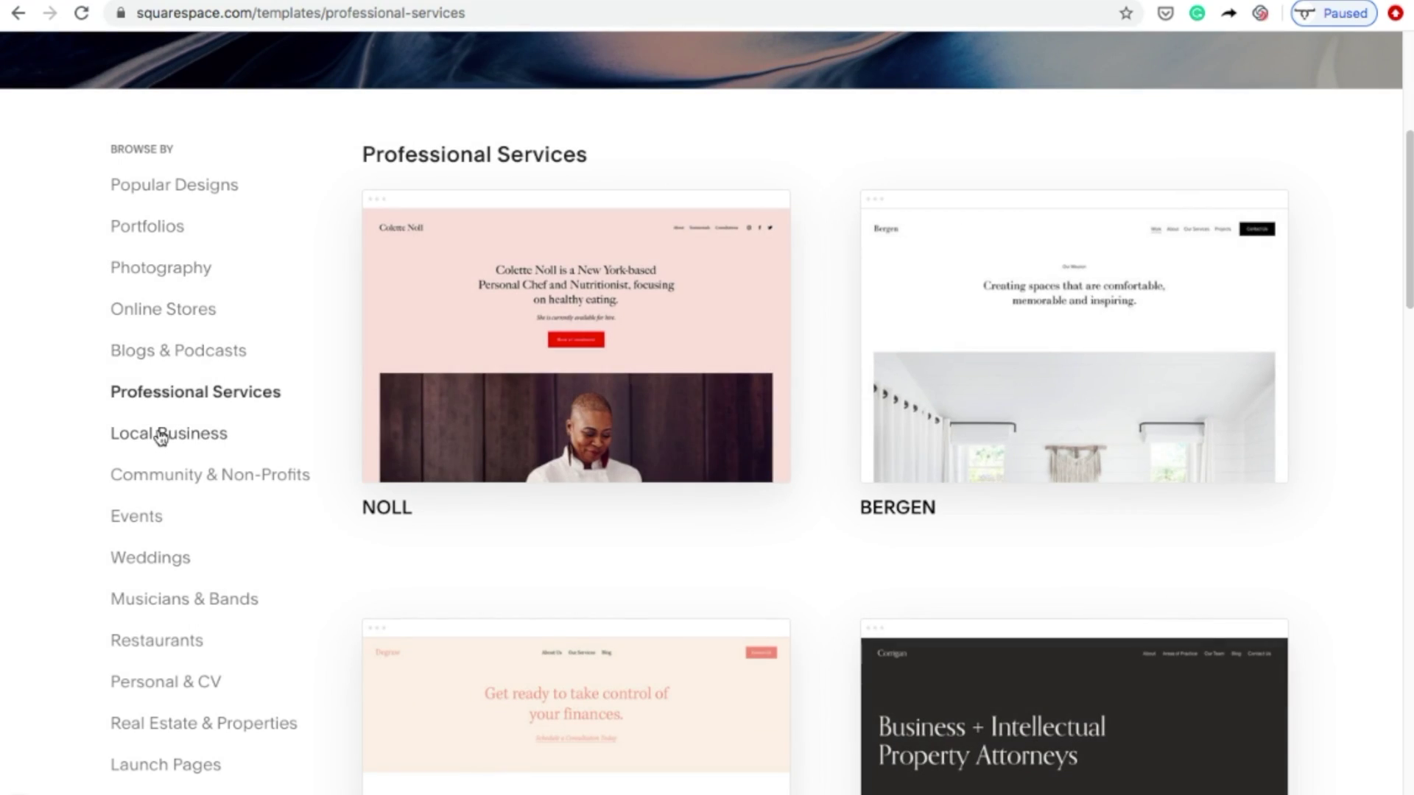
# Browse the Local Business template category
pyautogui.click(162, 436)
pyautogui.scroll(-1, 1406, 232)
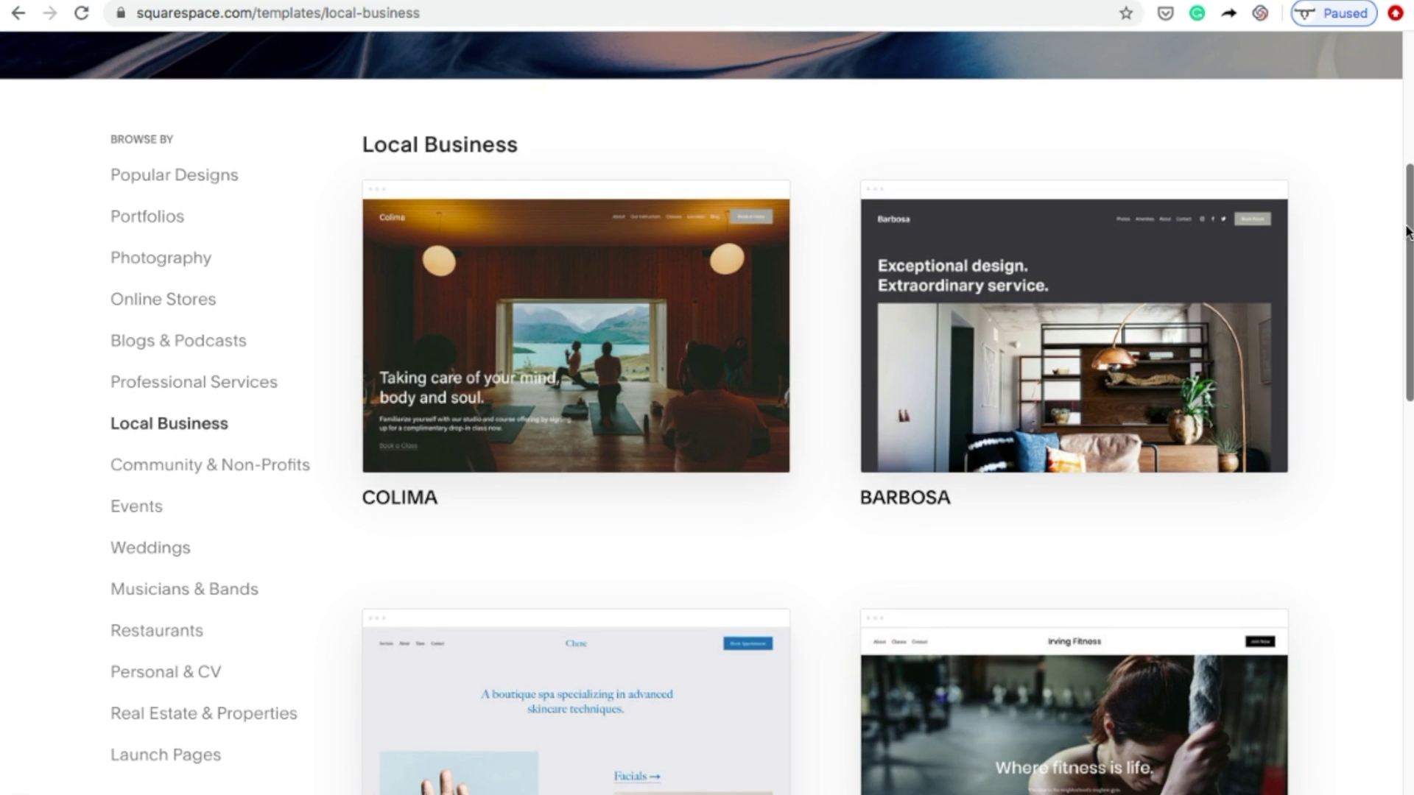
pyautogui.scroll(-10, 1406, 232)
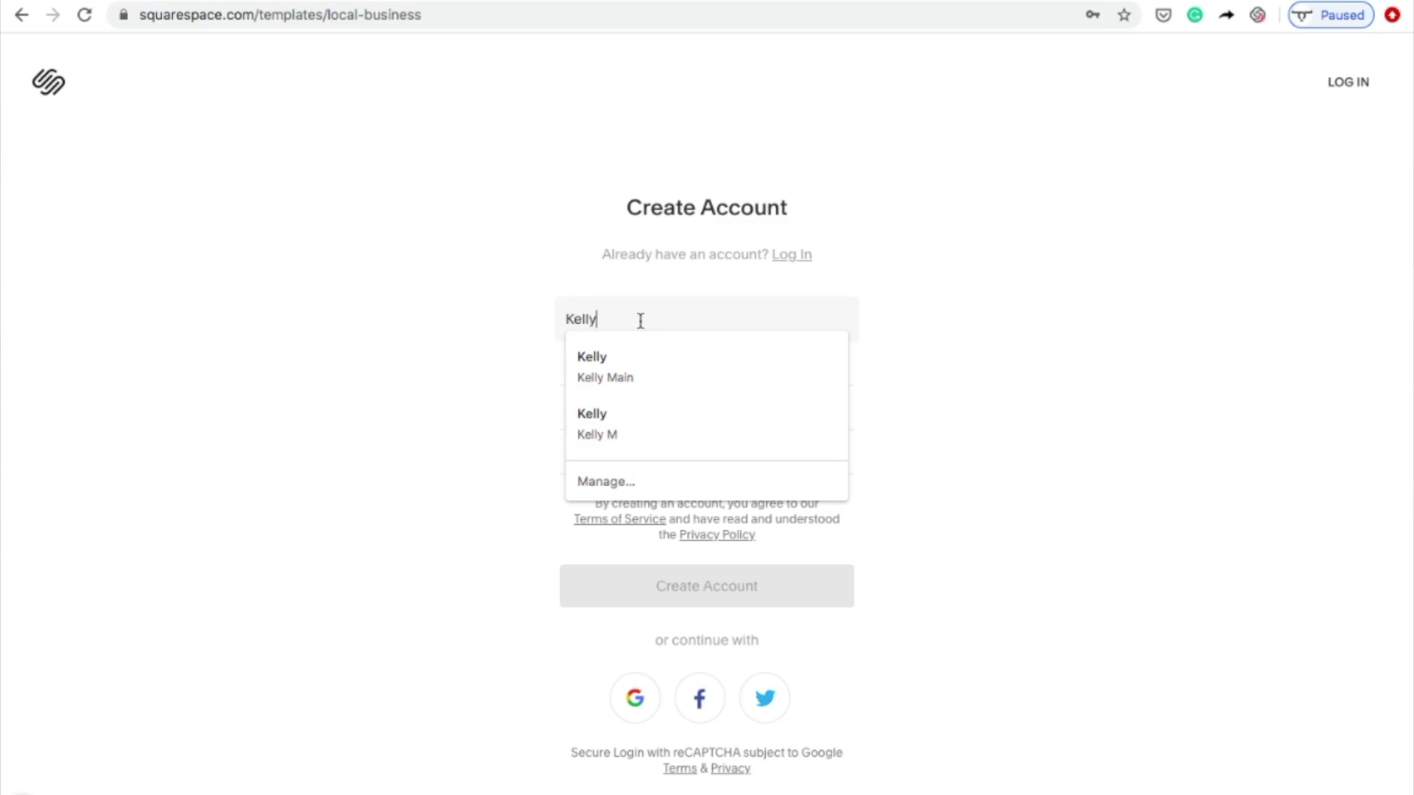
# Fill in the account holder's name fields and create the Squarespace account
pyautogui.press('Tab')
pyautogui.write('Main')
pyautogui.press('Tab')
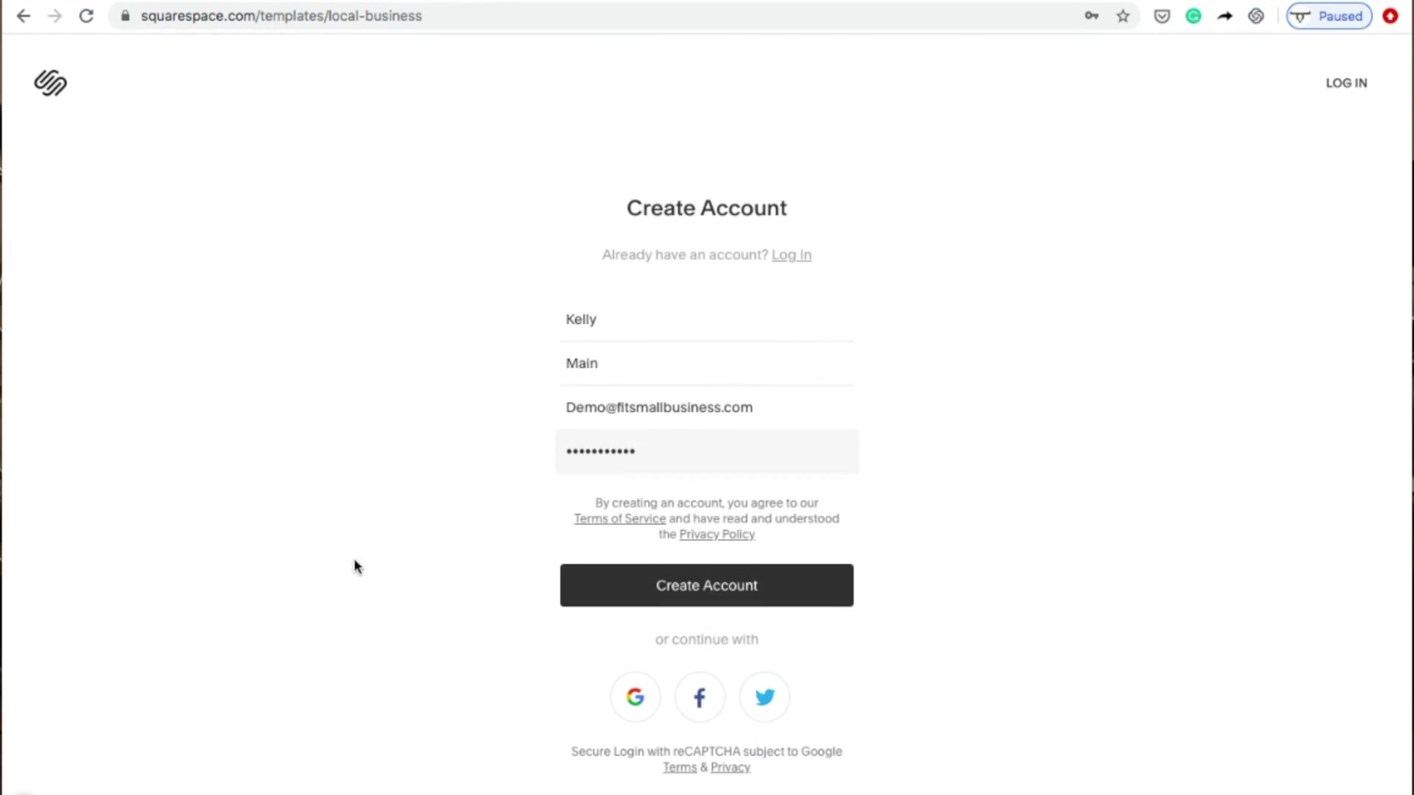
pyautogui.click(714, 588)
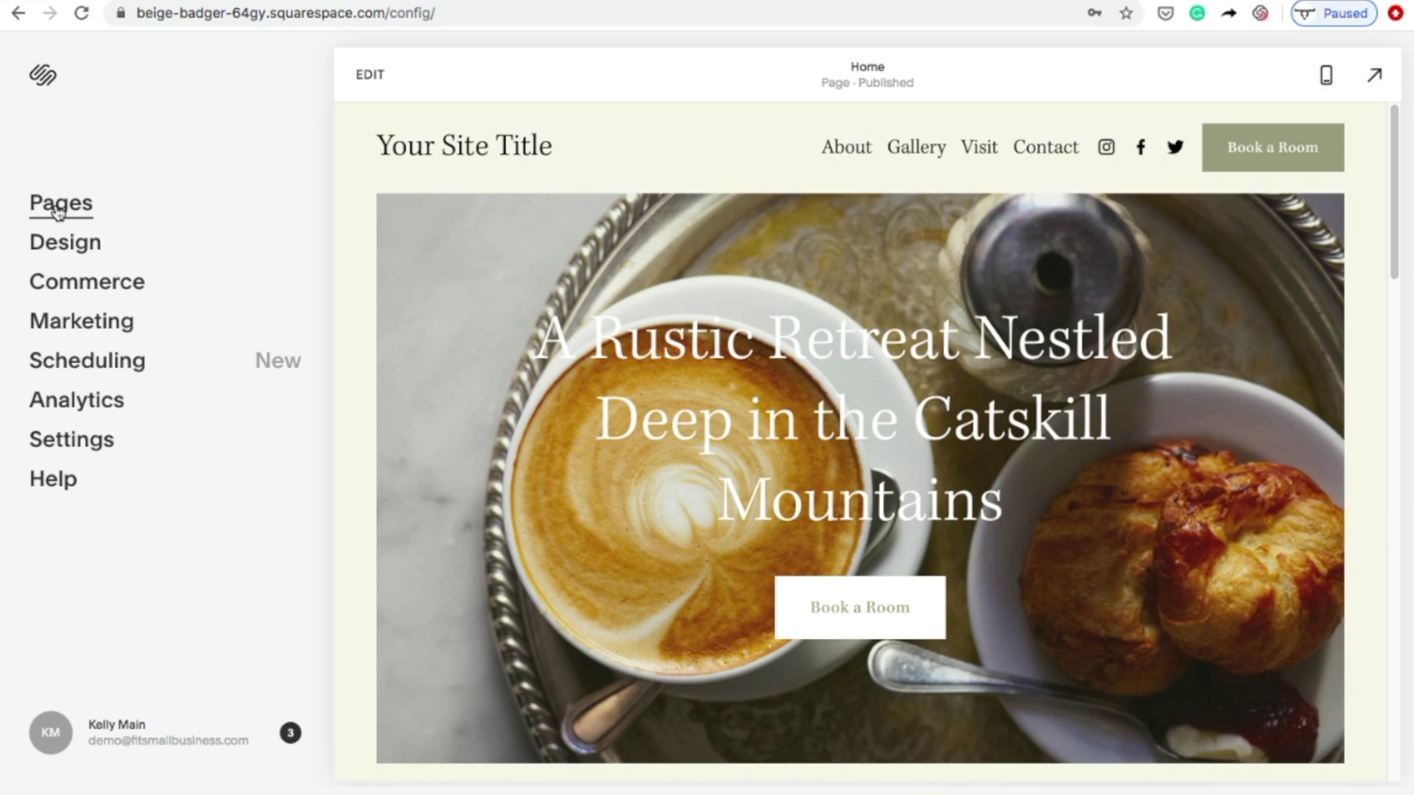
# Add a new folder to the site's main navigation from the Pages panel
pyautogui.click(58, 210)
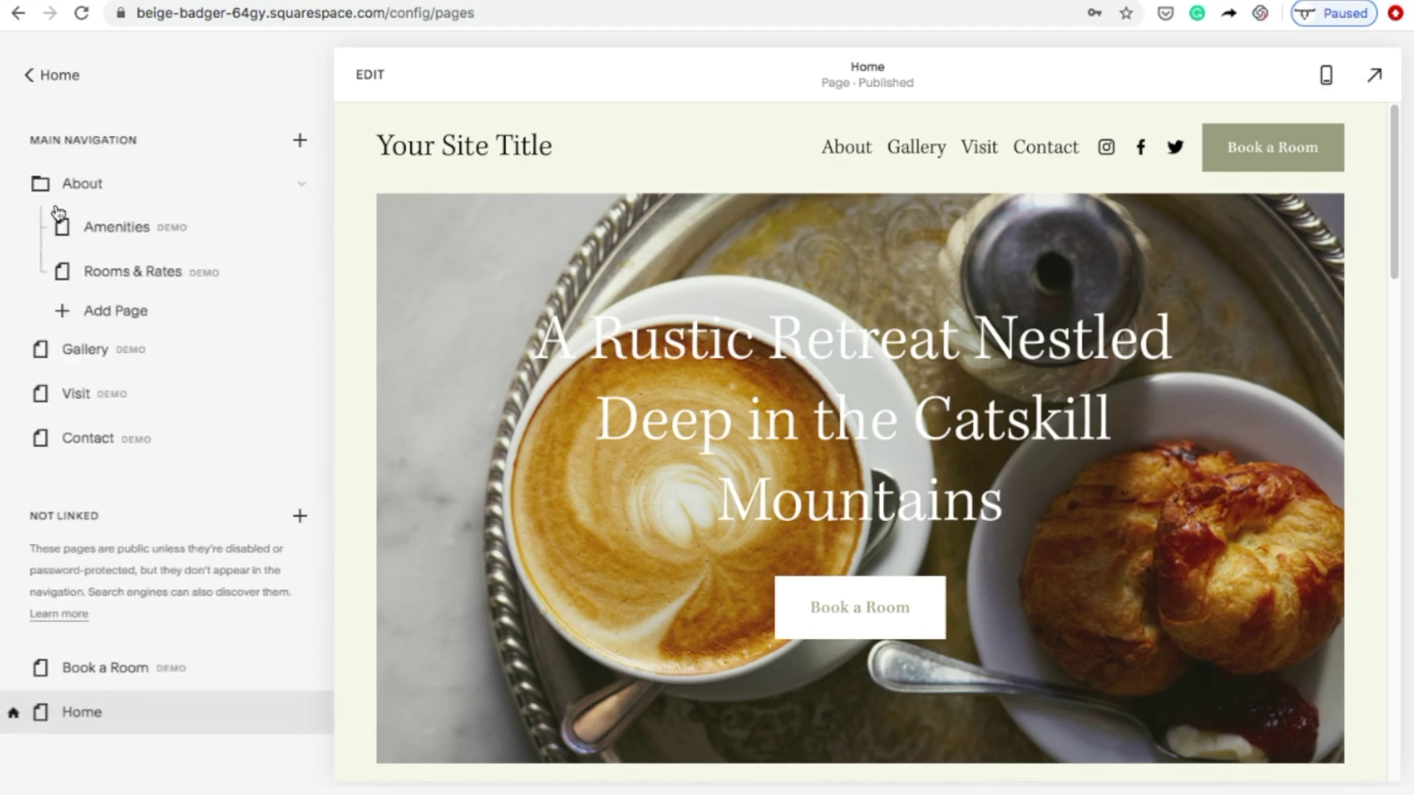
pyautogui.click(300, 142)
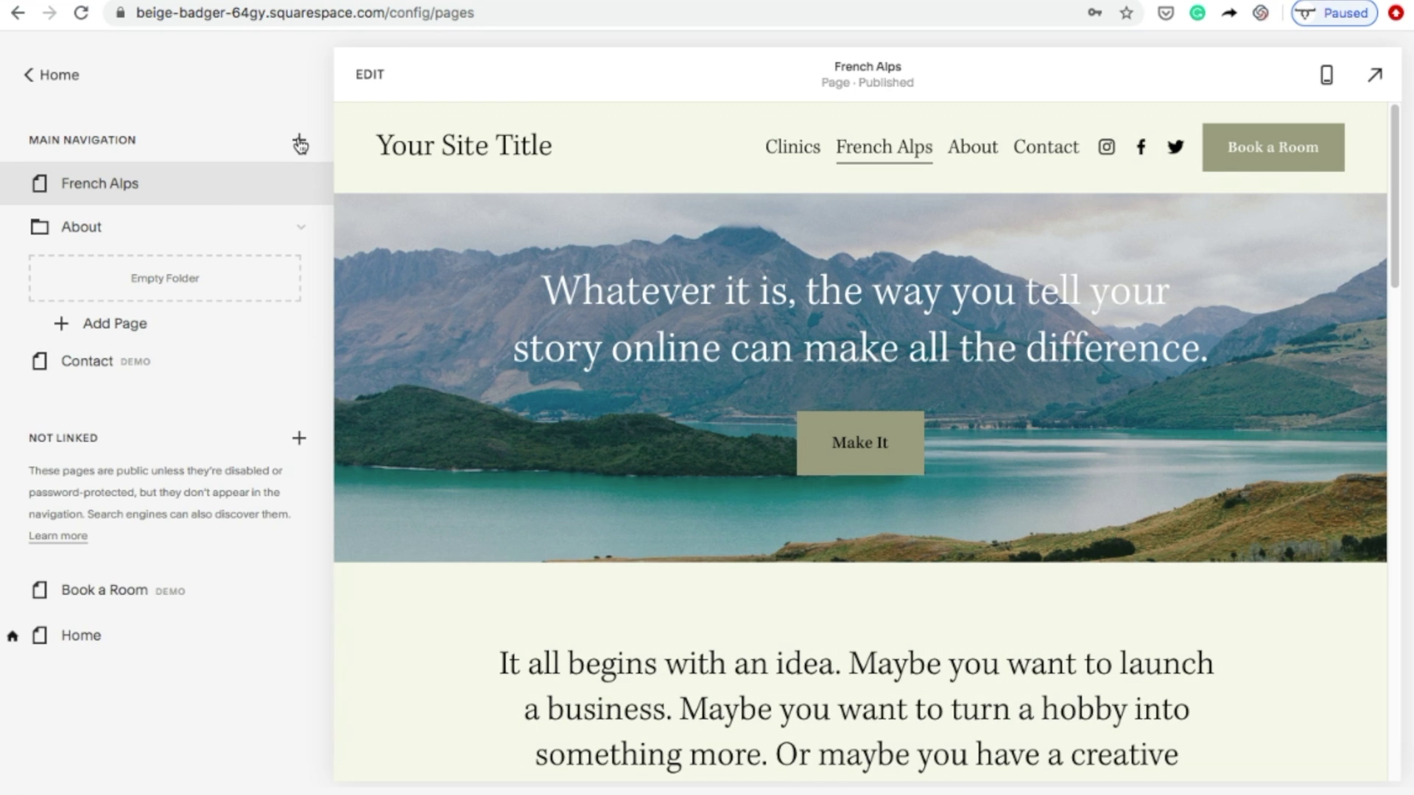
pyautogui.click(299, 143)
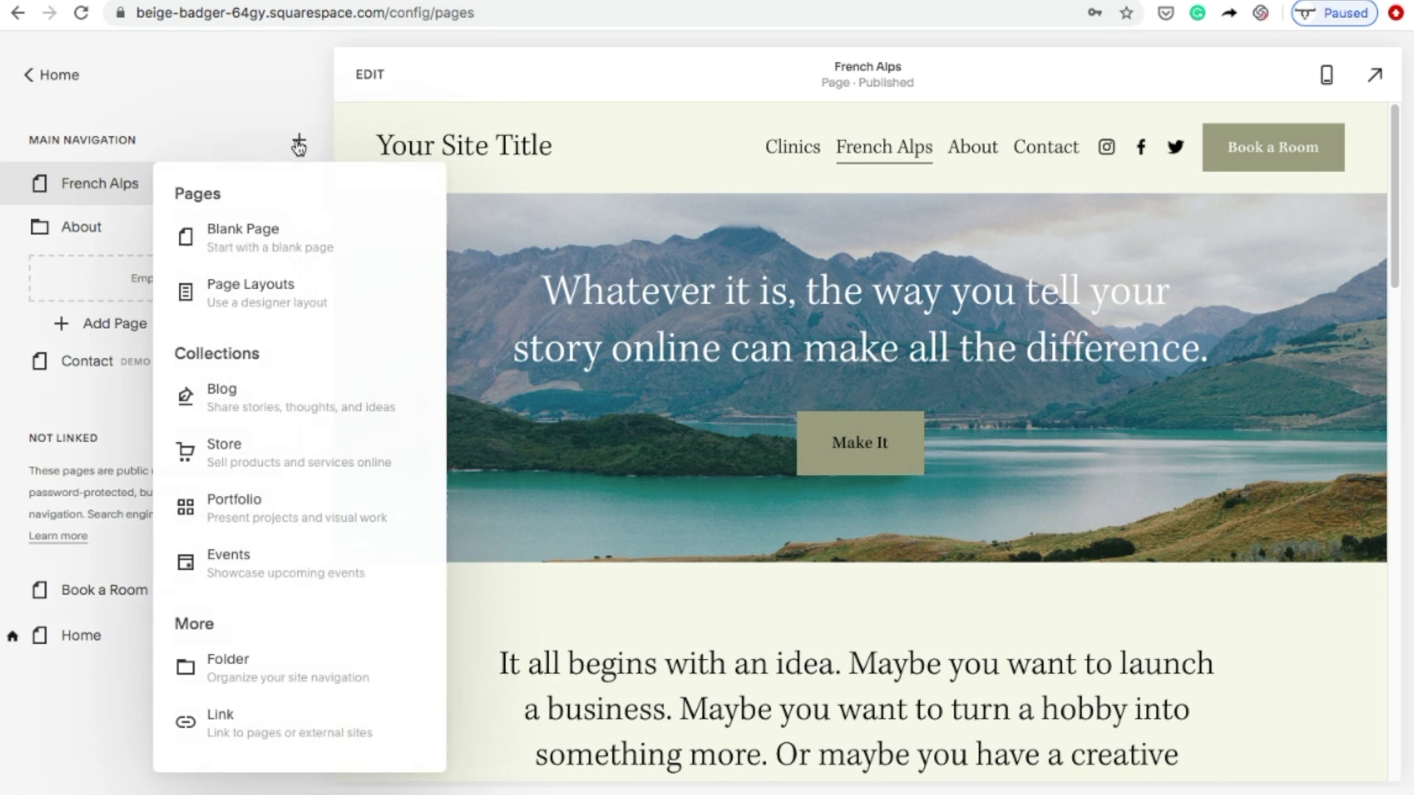
pyautogui.click(246, 677)
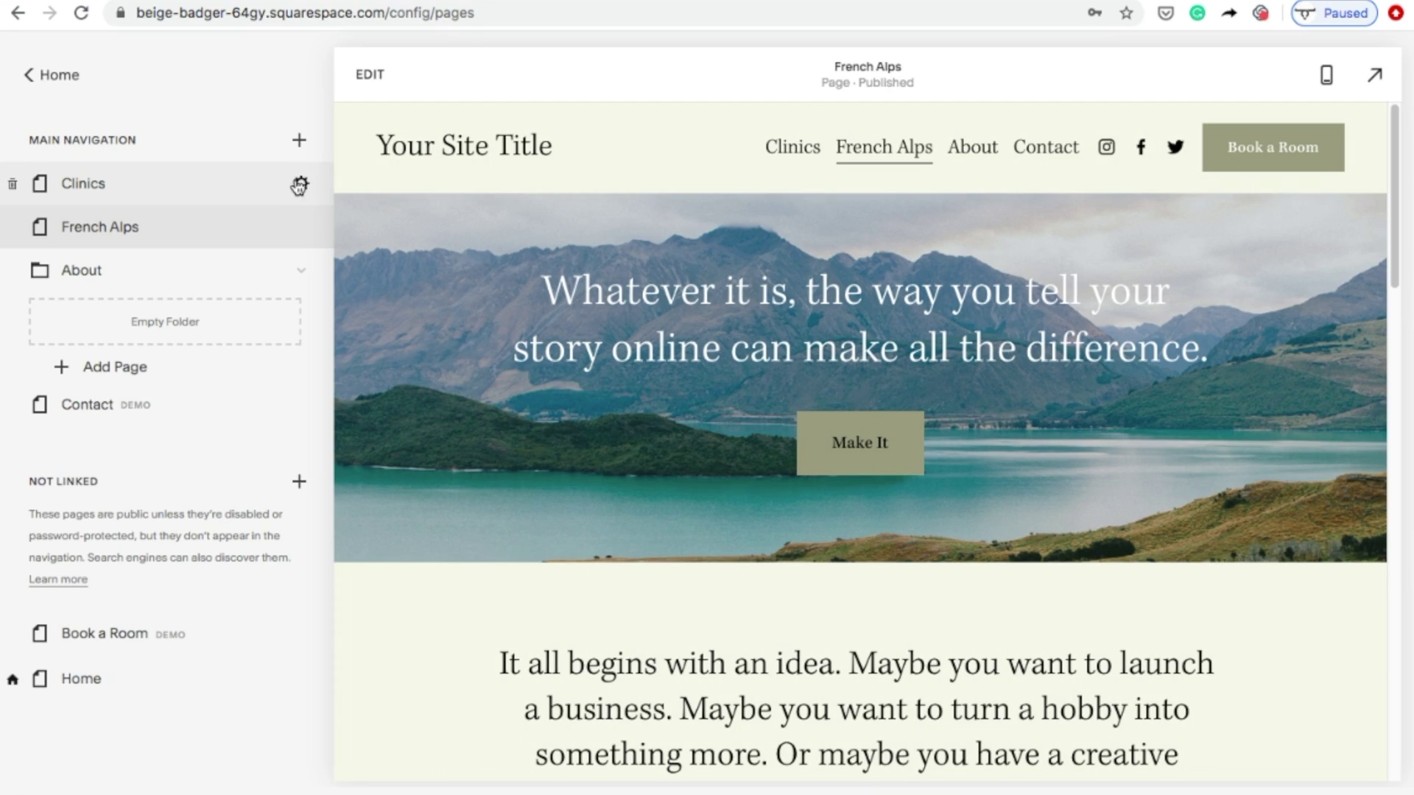
# Request deletion of the Clinics page from its Page Settings
pyautogui.click(301, 184)
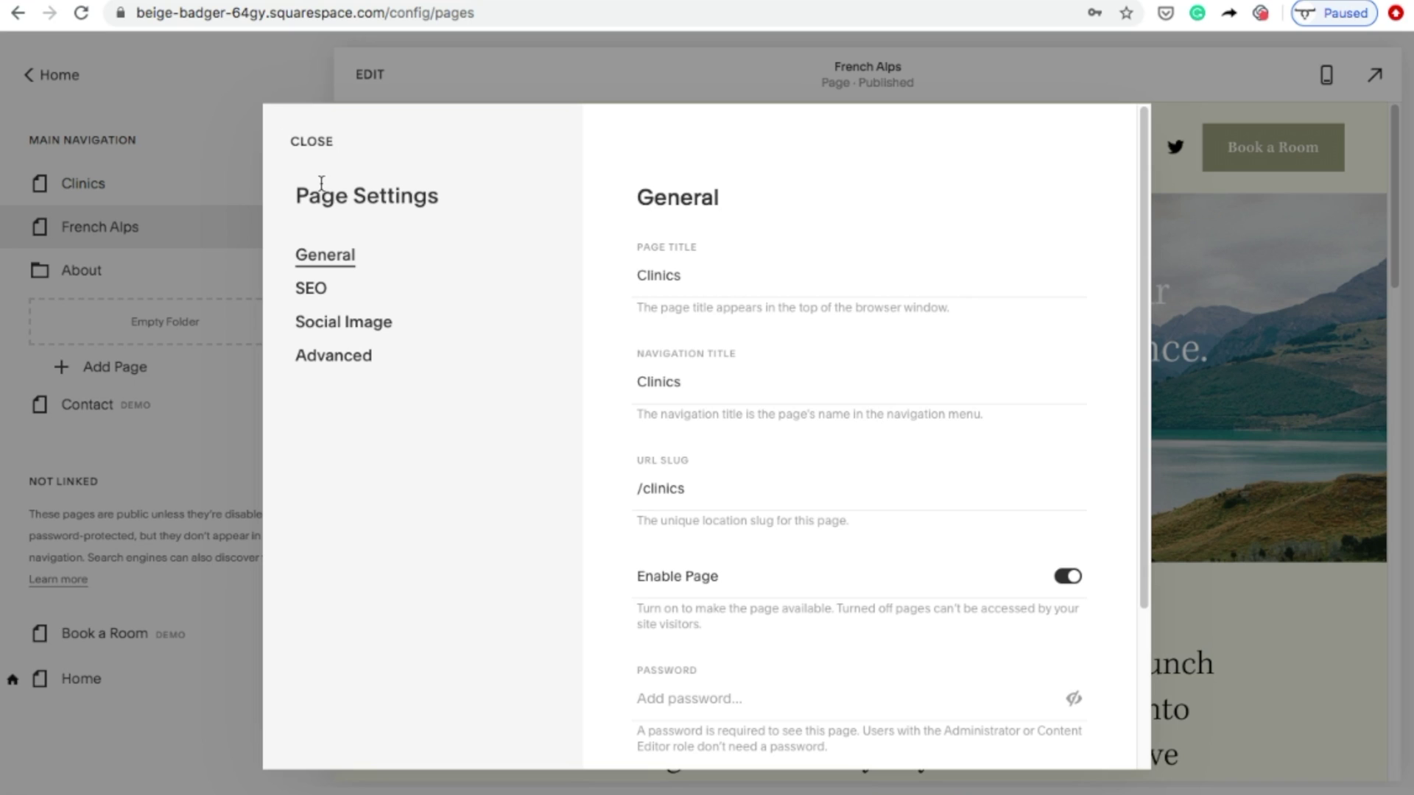
pyautogui.scroll(-5, 1150, 406)
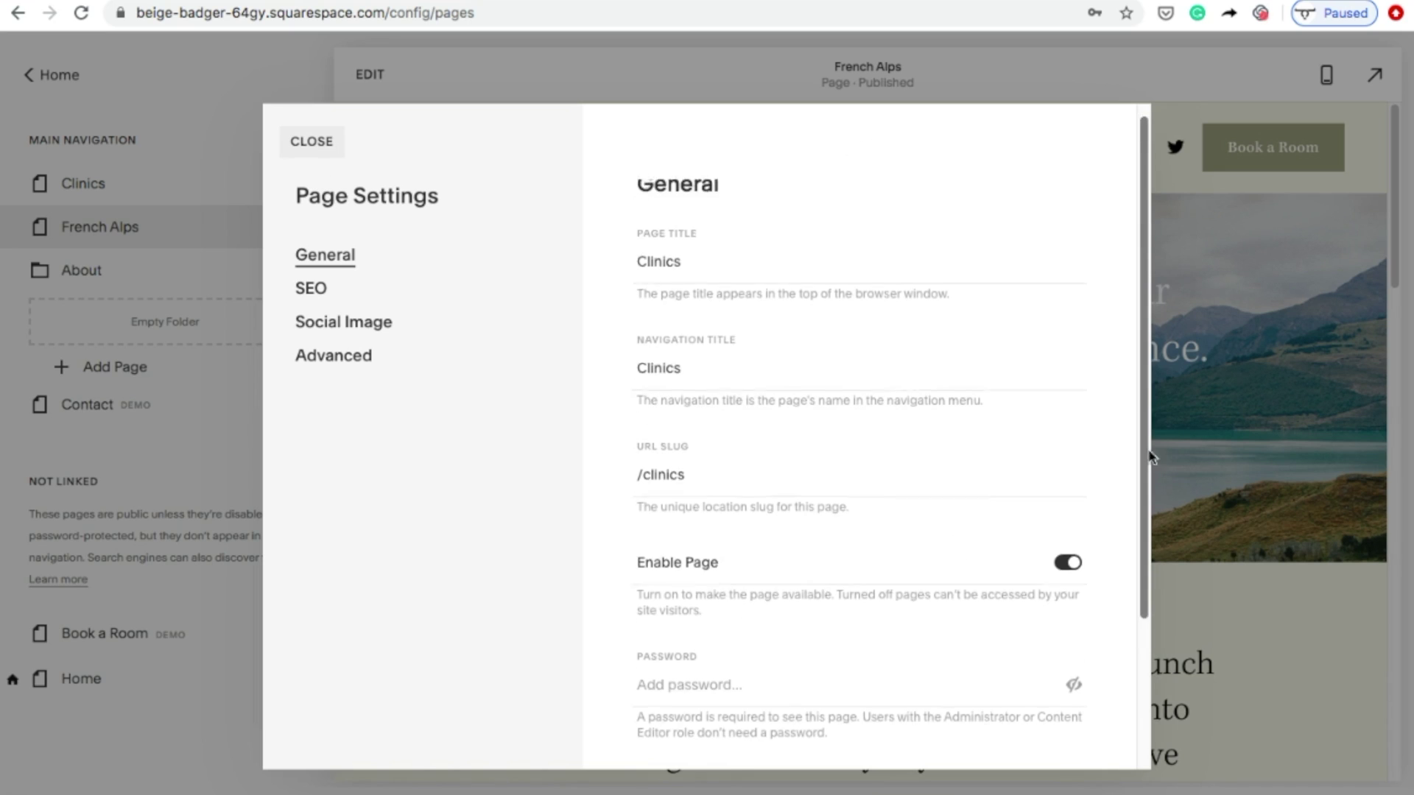
pyautogui.click(690, 692)
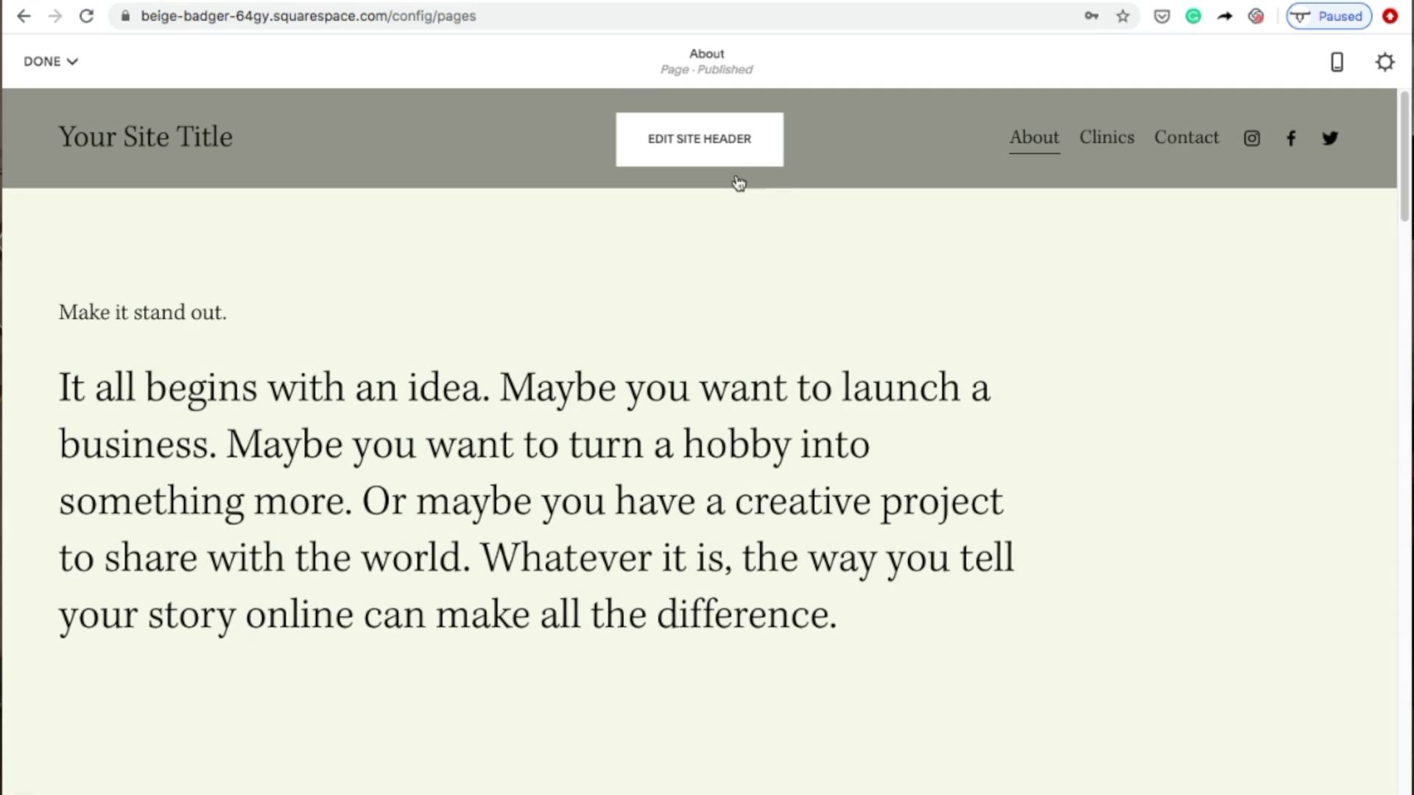
# Upload ISRC logo transparent.png as the header logo, title the site ISRC, and enlarge the logo to 86px
pyautogui.click(713, 138)
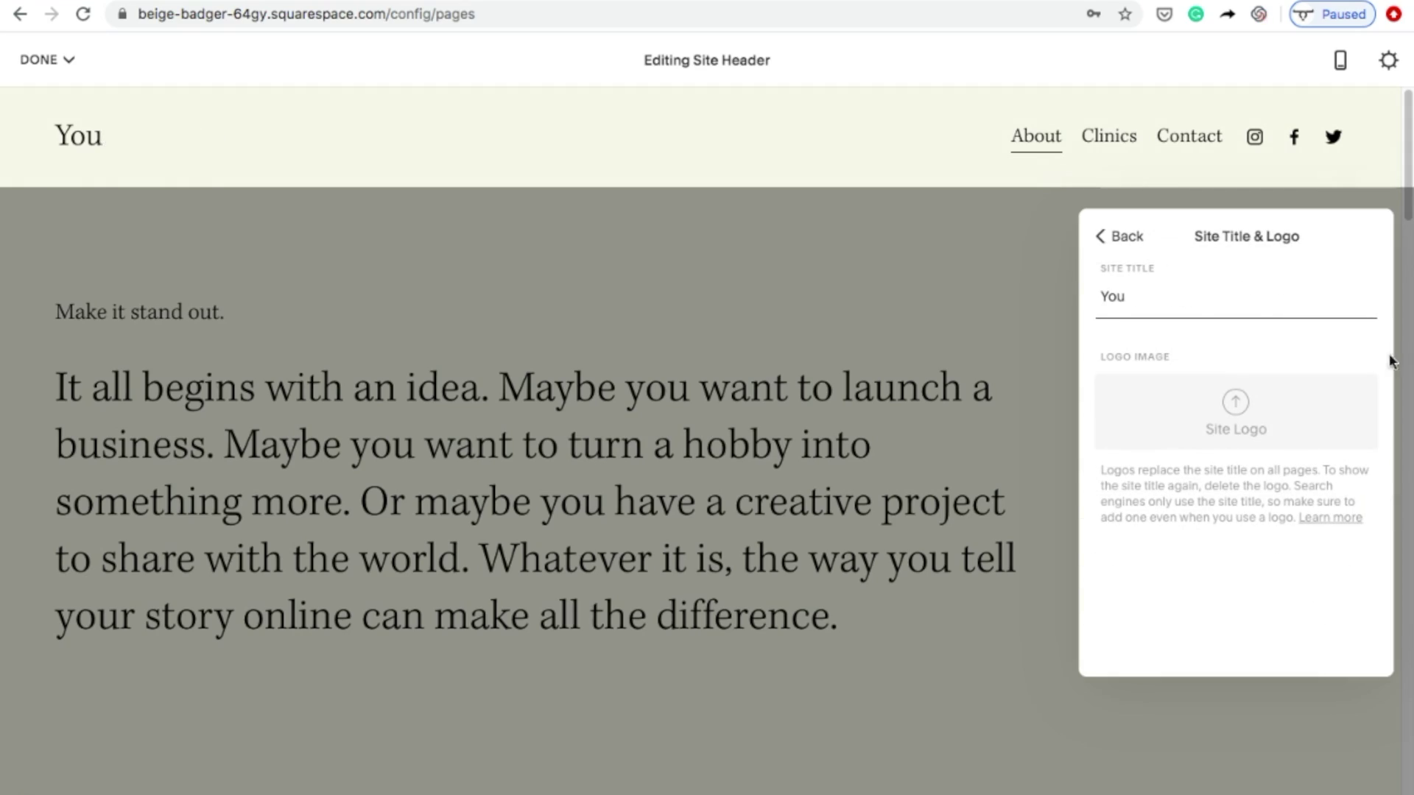
pyautogui.press('BackSpace')
pyautogui.press('BackSpace')
pyautogui.press('BackSpace')
pyautogui.click(1231, 413)
pyautogui.click(1220, 209)
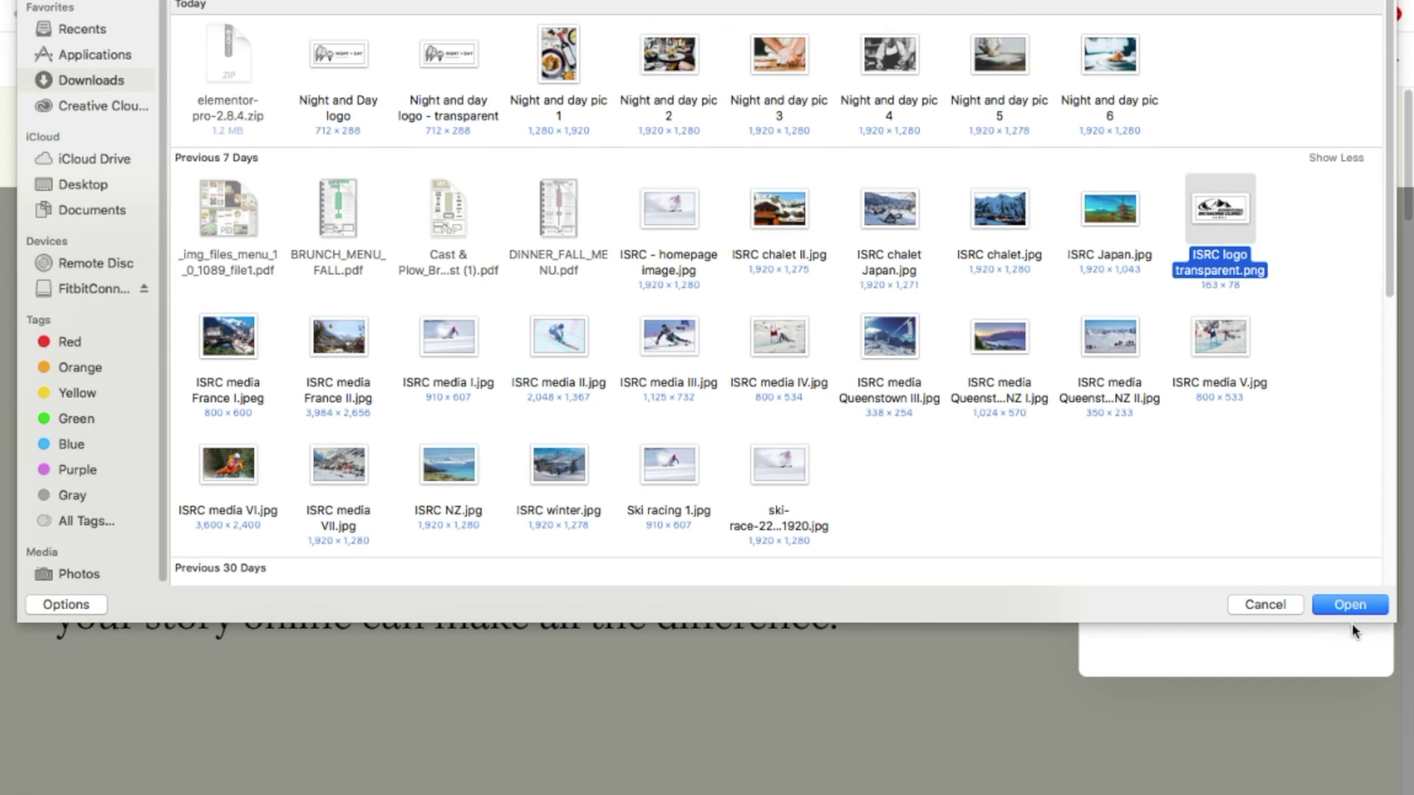
pyautogui.click(1349, 604)
pyautogui.click(1141, 294)
pyautogui.write('ISRC')
pyautogui.scroll(-3, 1365, 378)
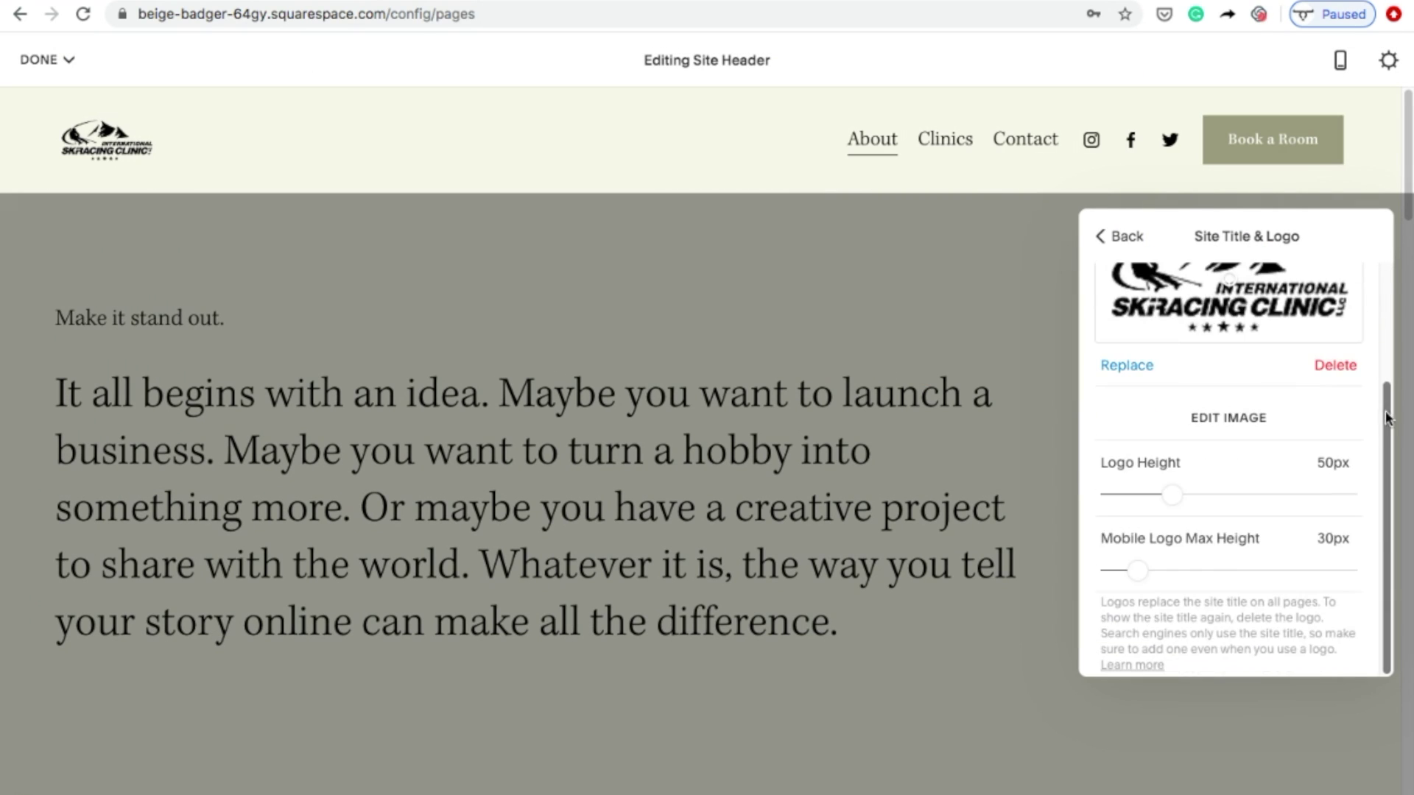
pyautogui.moveTo(1171, 530); pyautogui.dragTo(1244, 533)
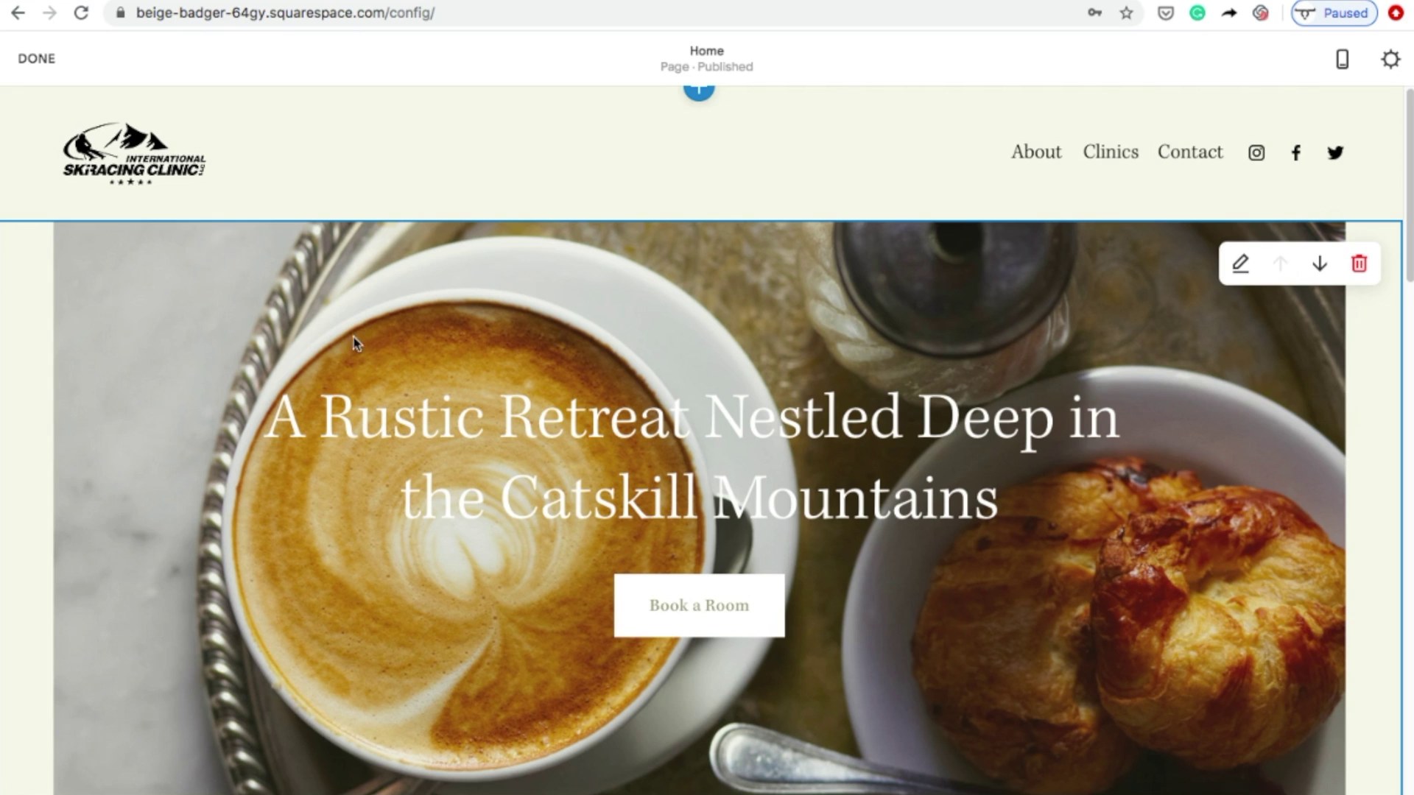
# Set the Home hero background image to ISRC media IV.jpg
pyautogui.click(1240, 263)
pyautogui.click(1190, 275)
pyautogui.click(1142, 594)
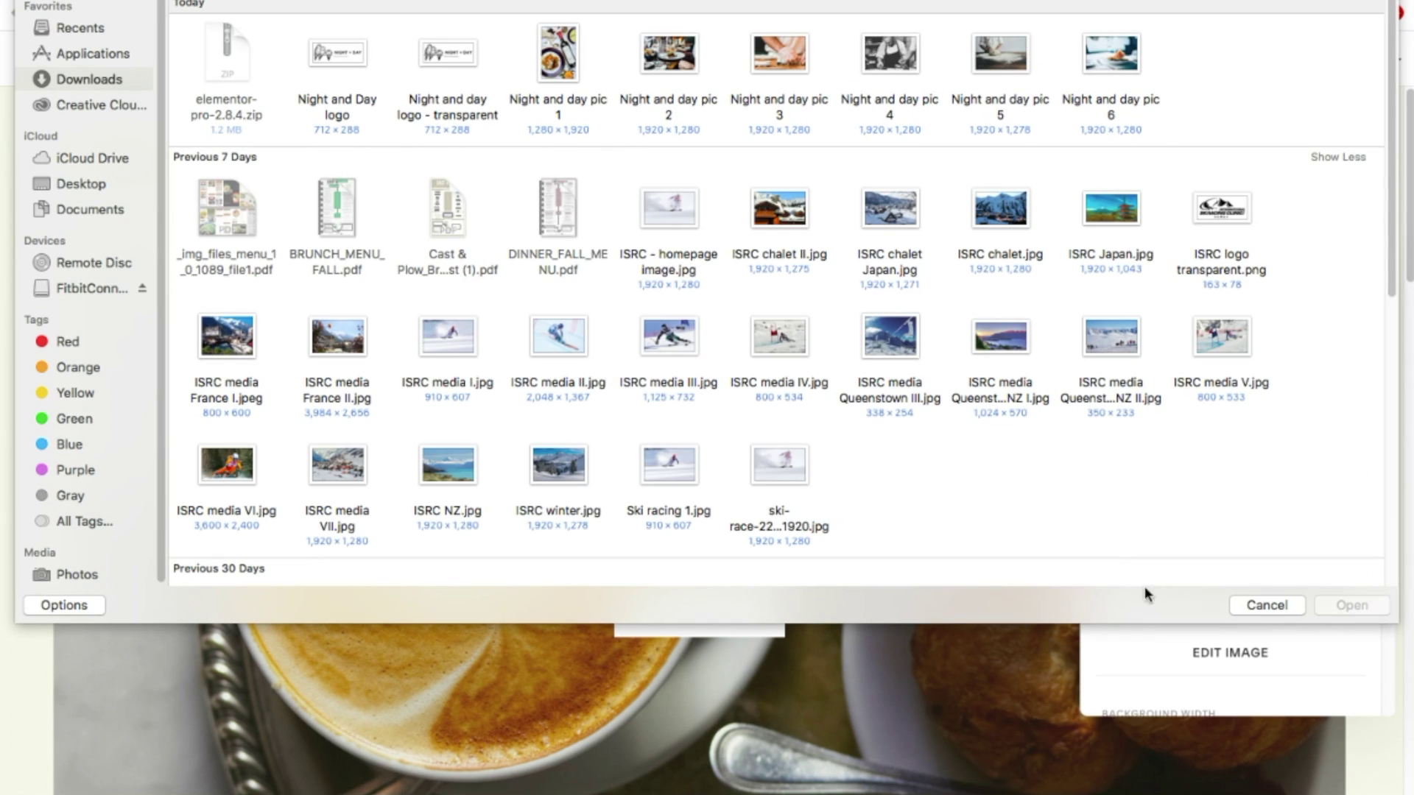
pyautogui.click(779, 335)
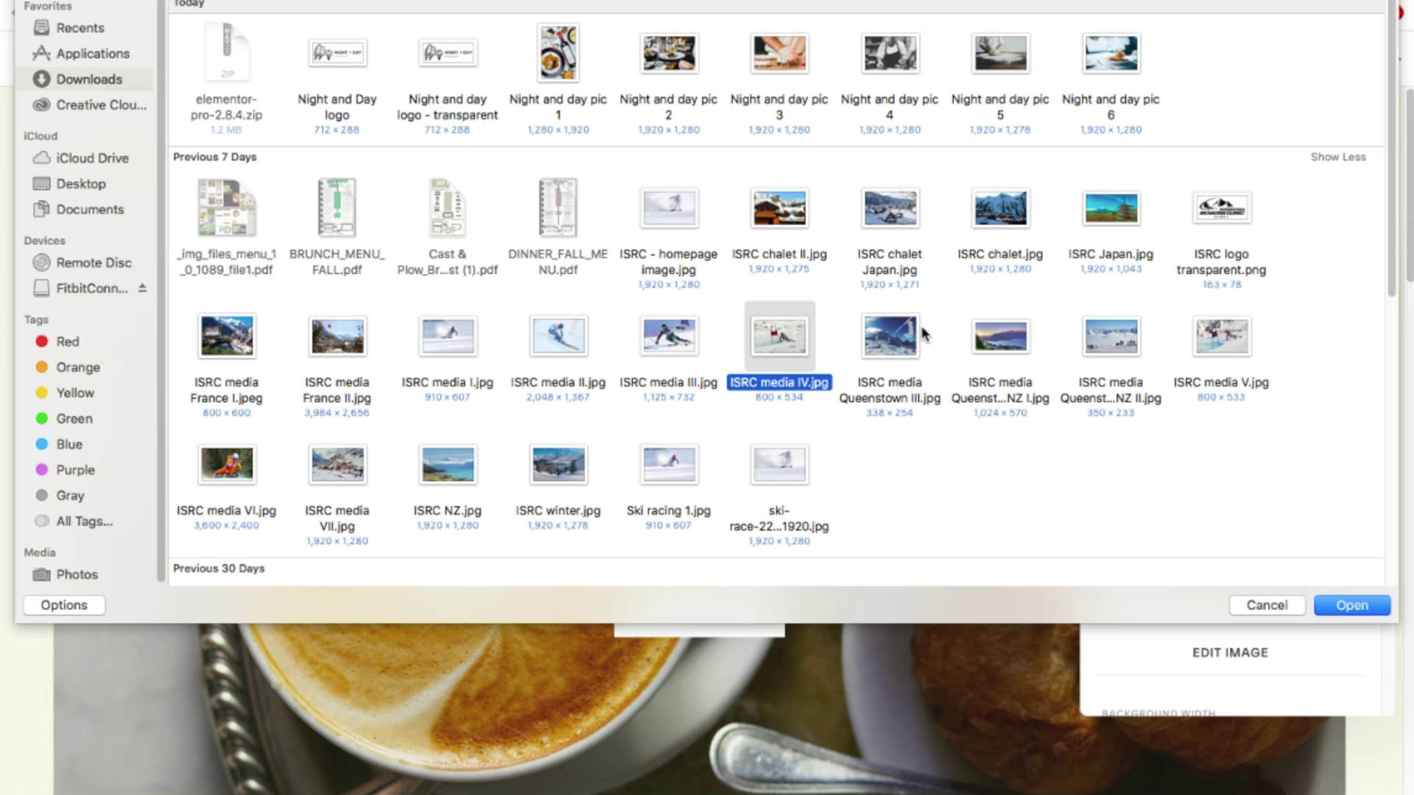
pyautogui.click(558, 336)
pyautogui.click(1338, 607)
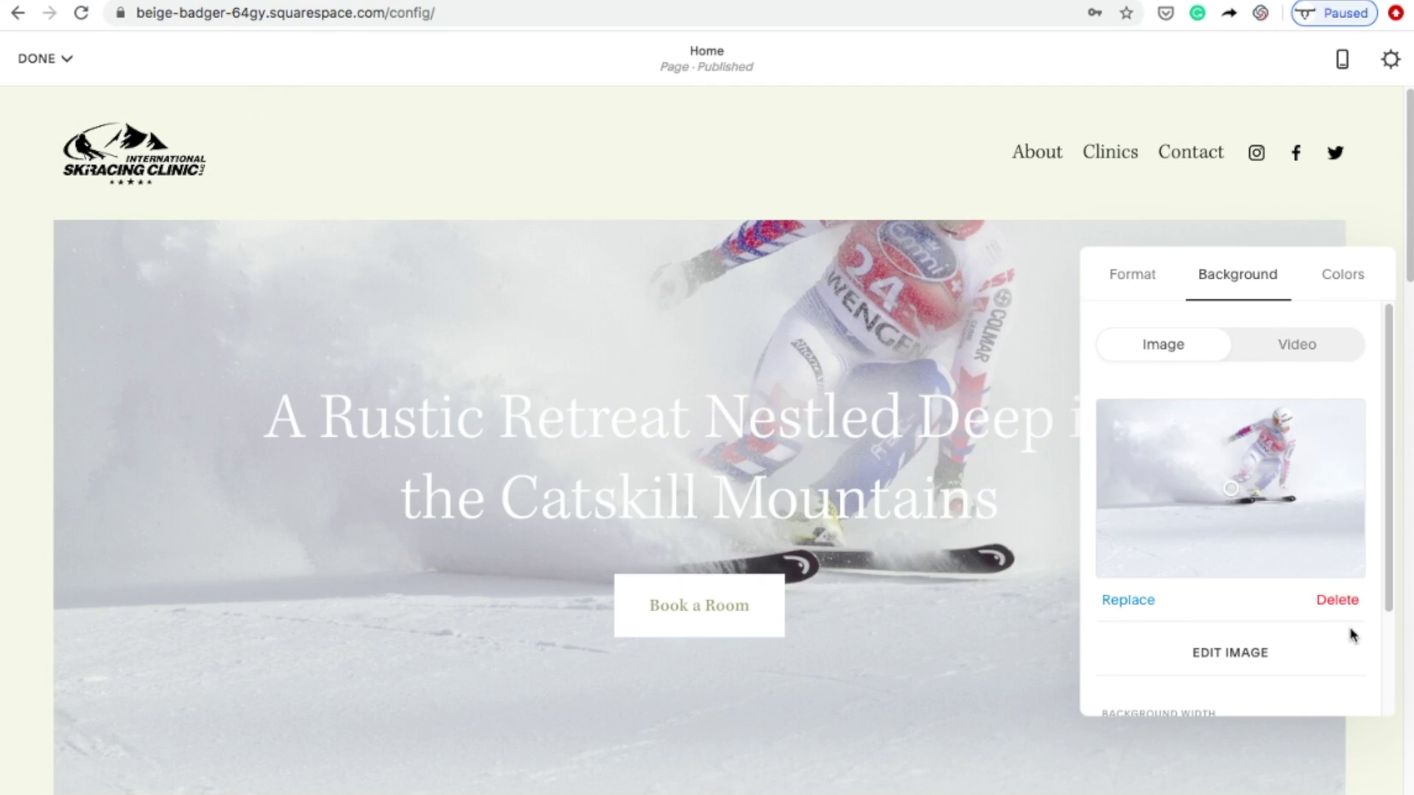
pyautogui.click(1127, 599)
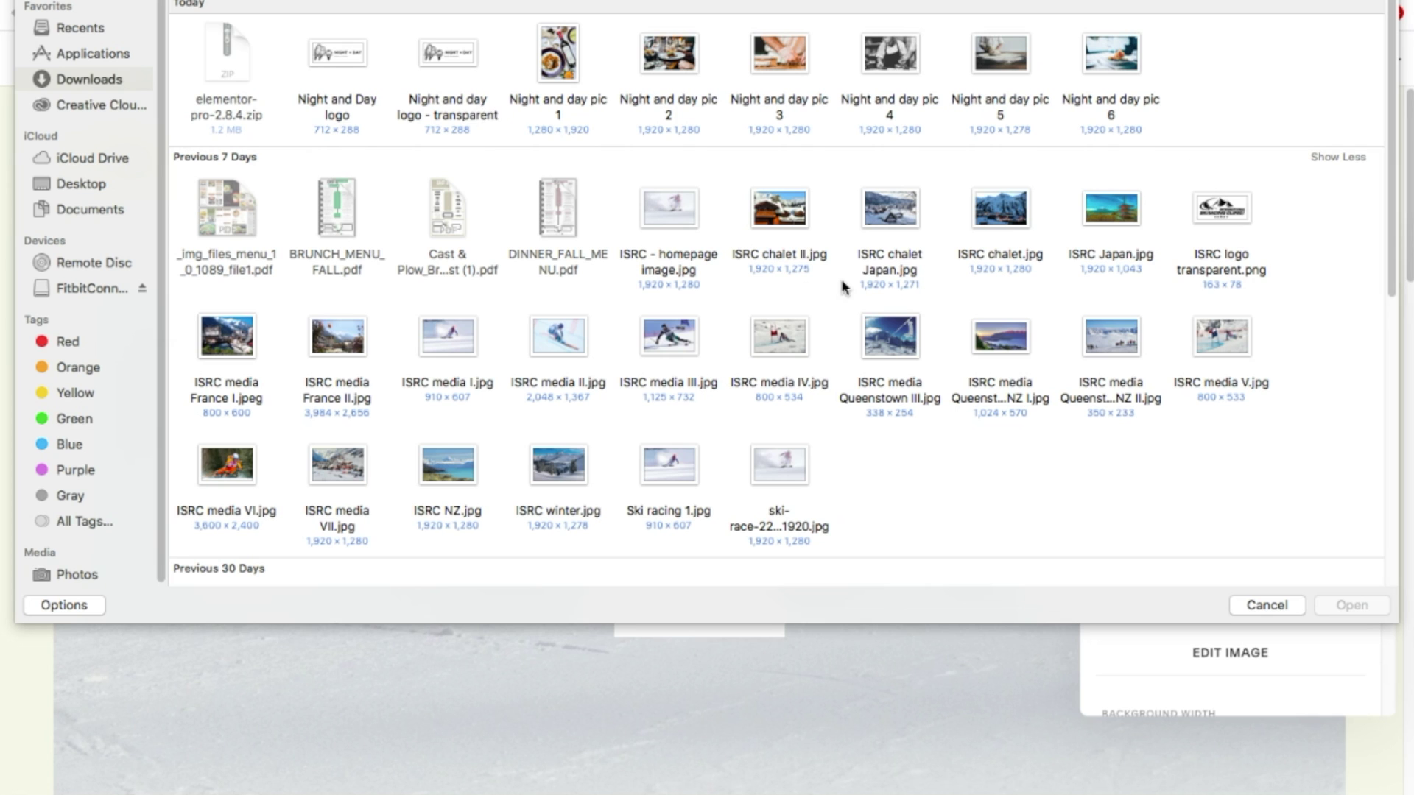
pyautogui.click(779, 336)
pyautogui.click(1339, 606)
# Change the hero heading to 'Ski Race Training Clinics With the Pros'
pyautogui.moveTo(1000, 503); pyautogui.dragTo(405, 396)
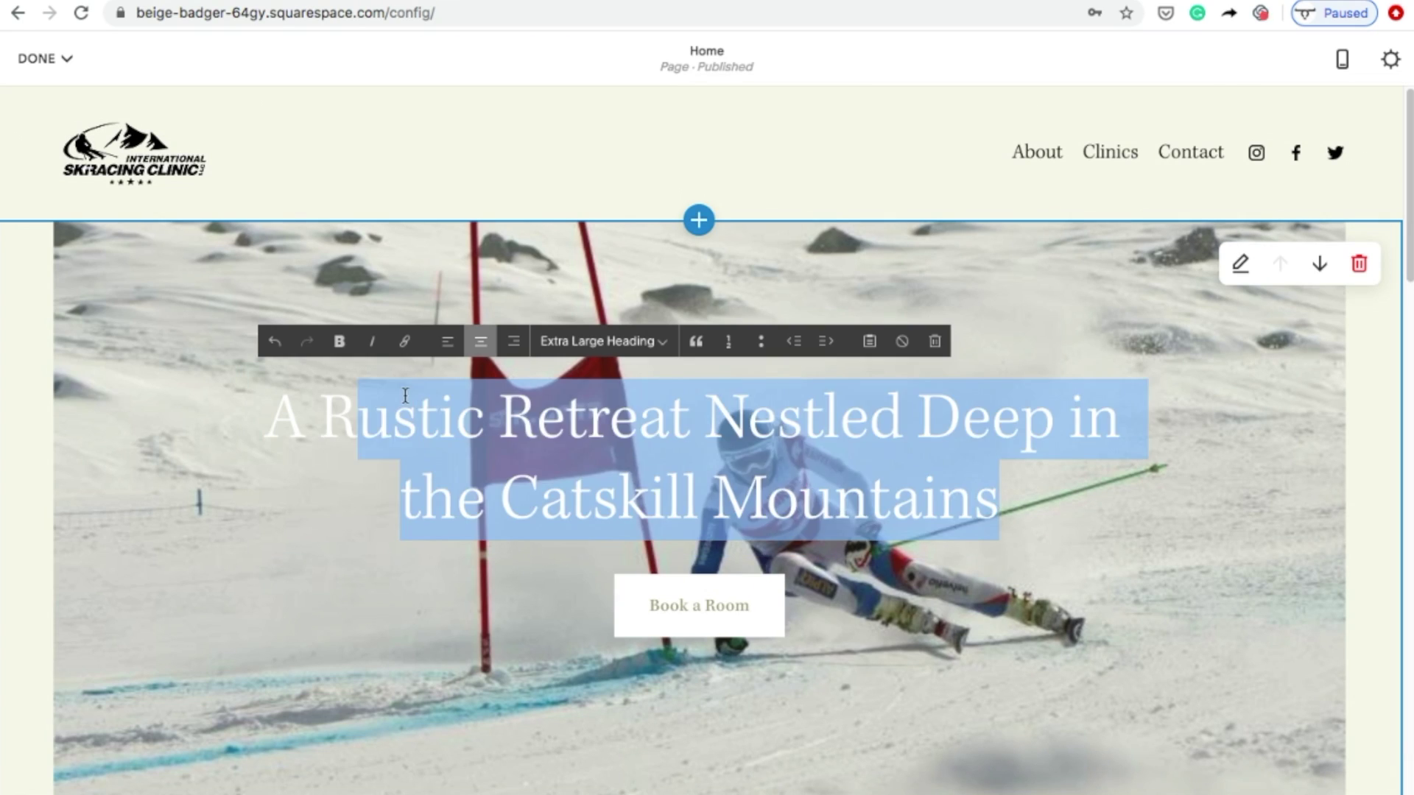
pyautogui.write('Ski Race Training Clinics With the Pros')
pyautogui.keyDown('shift'); pyautogui.click(307, 410); pyautogui.keyUp('shift')
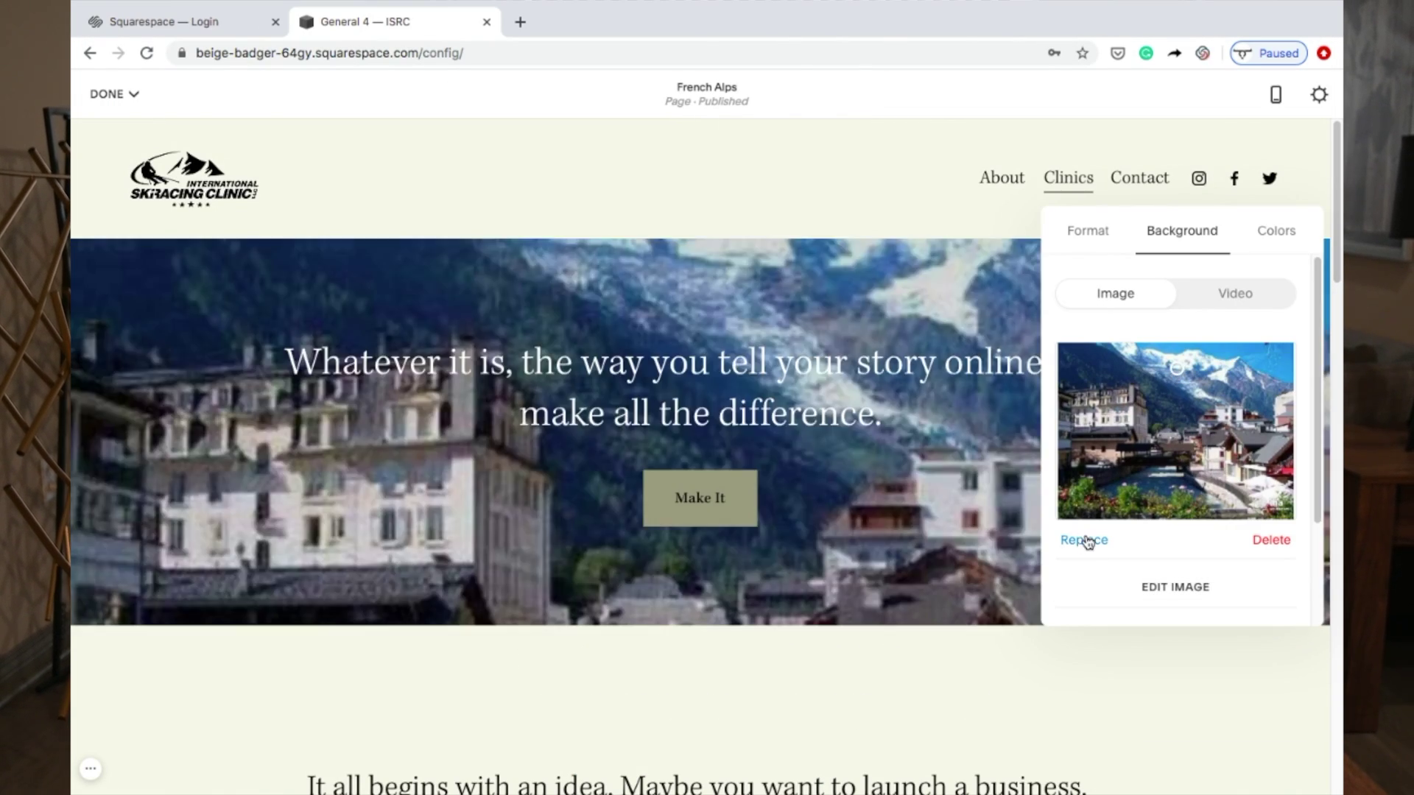
# Replace the French Alps hero background with ISRC media France II.jpg
pyautogui.click(1083, 536)
pyautogui.click(357, 340)
pyautogui.doubleClick(357, 341)
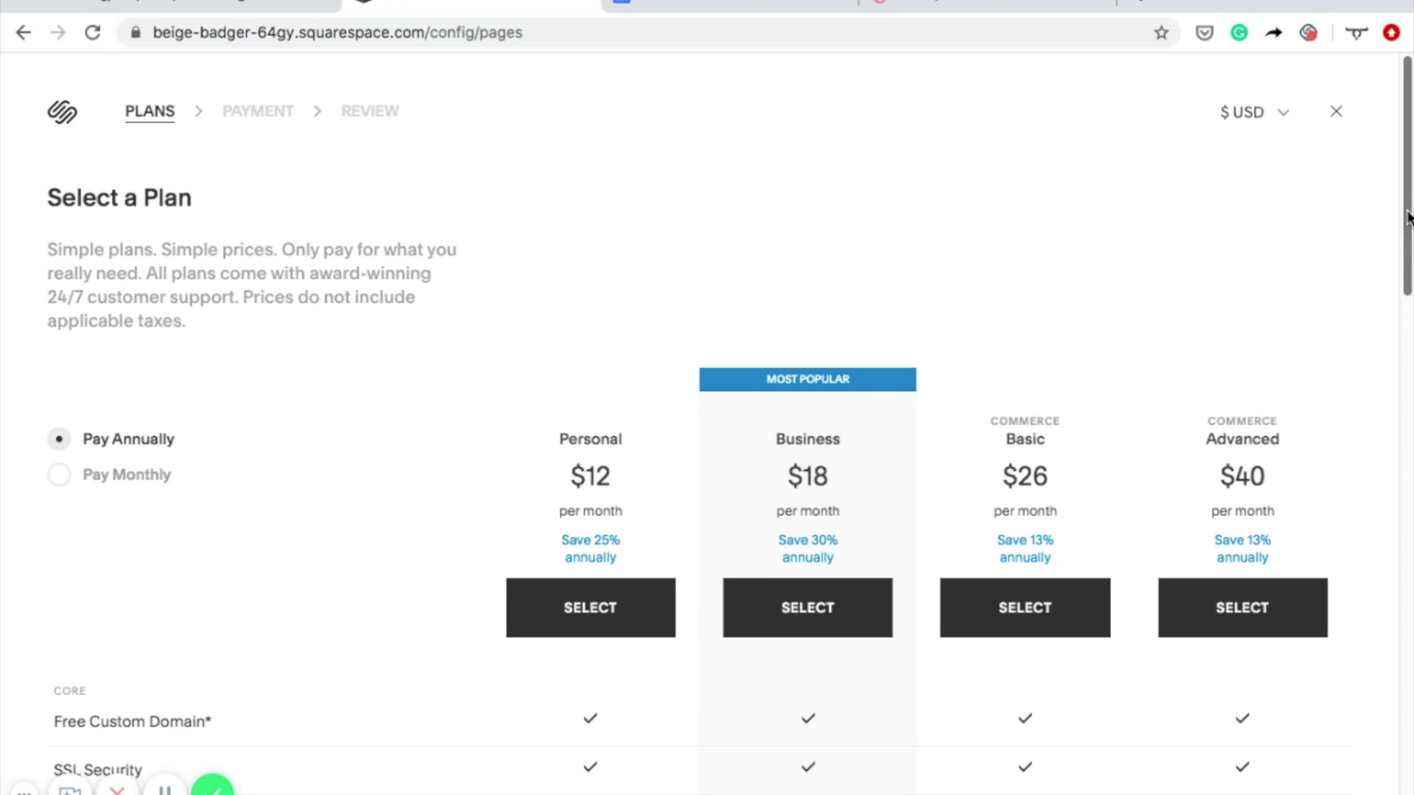
# Purchase the Personal plan with monthly billing at $16.00
pyautogui.scroll(-2, 1408, 213)
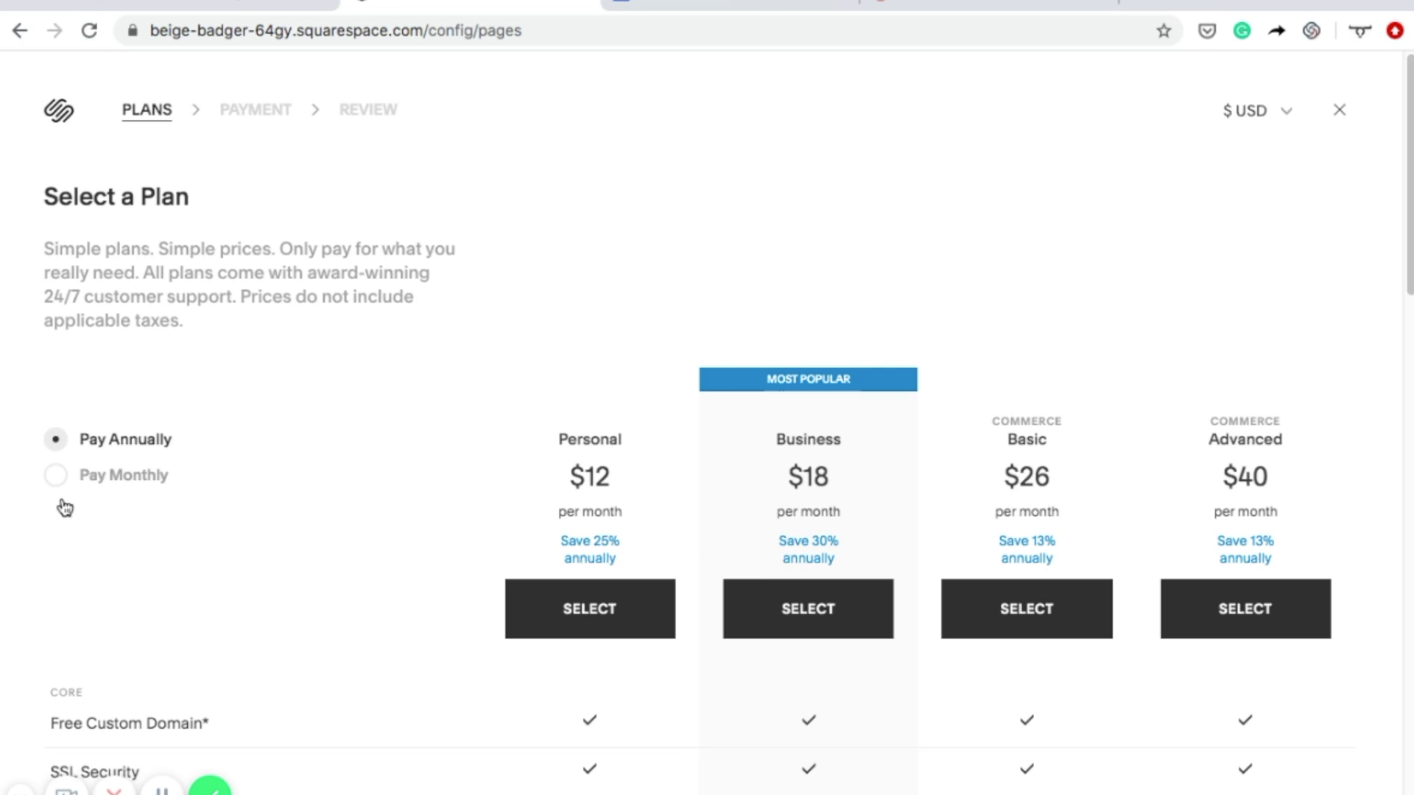
pyautogui.click(57, 484)
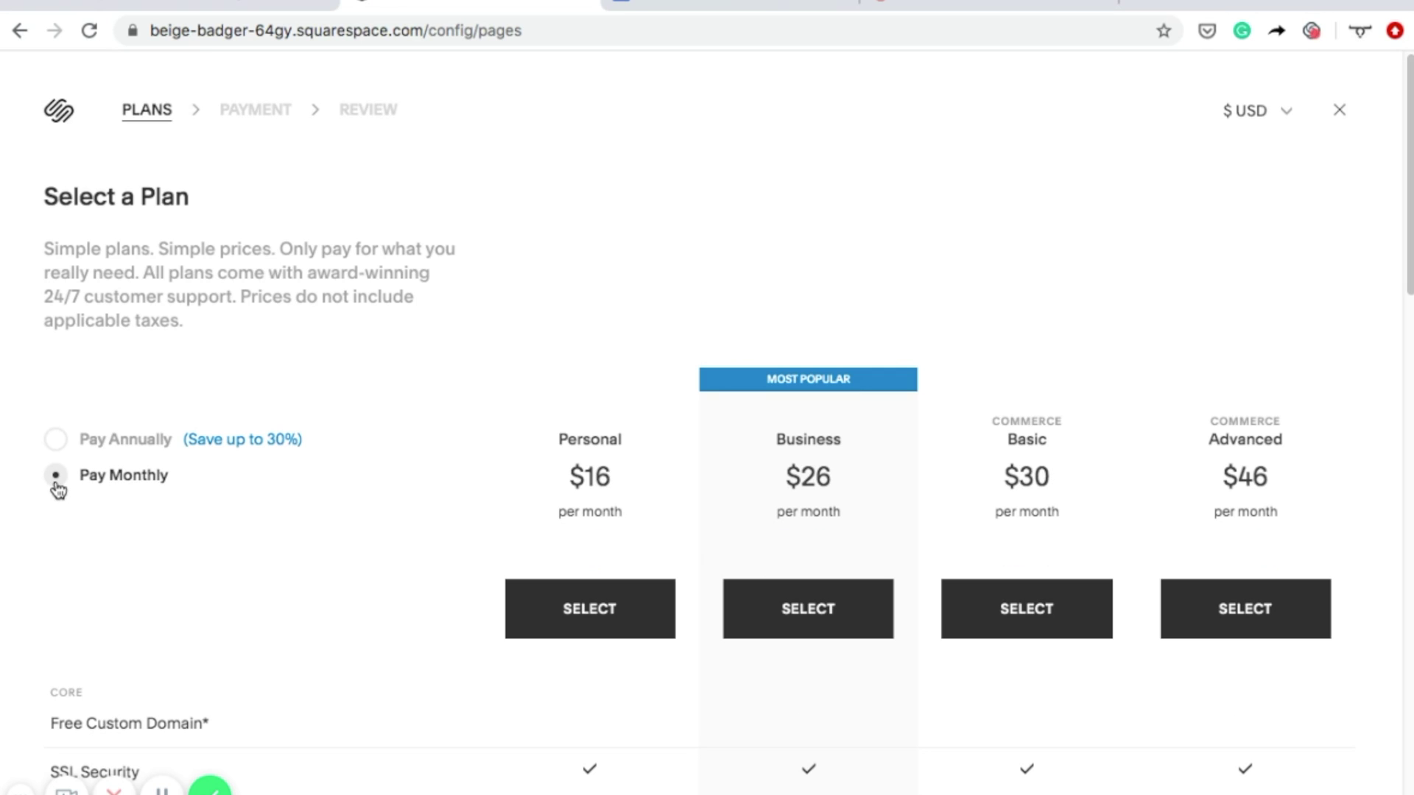
pyautogui.click(610, 617)
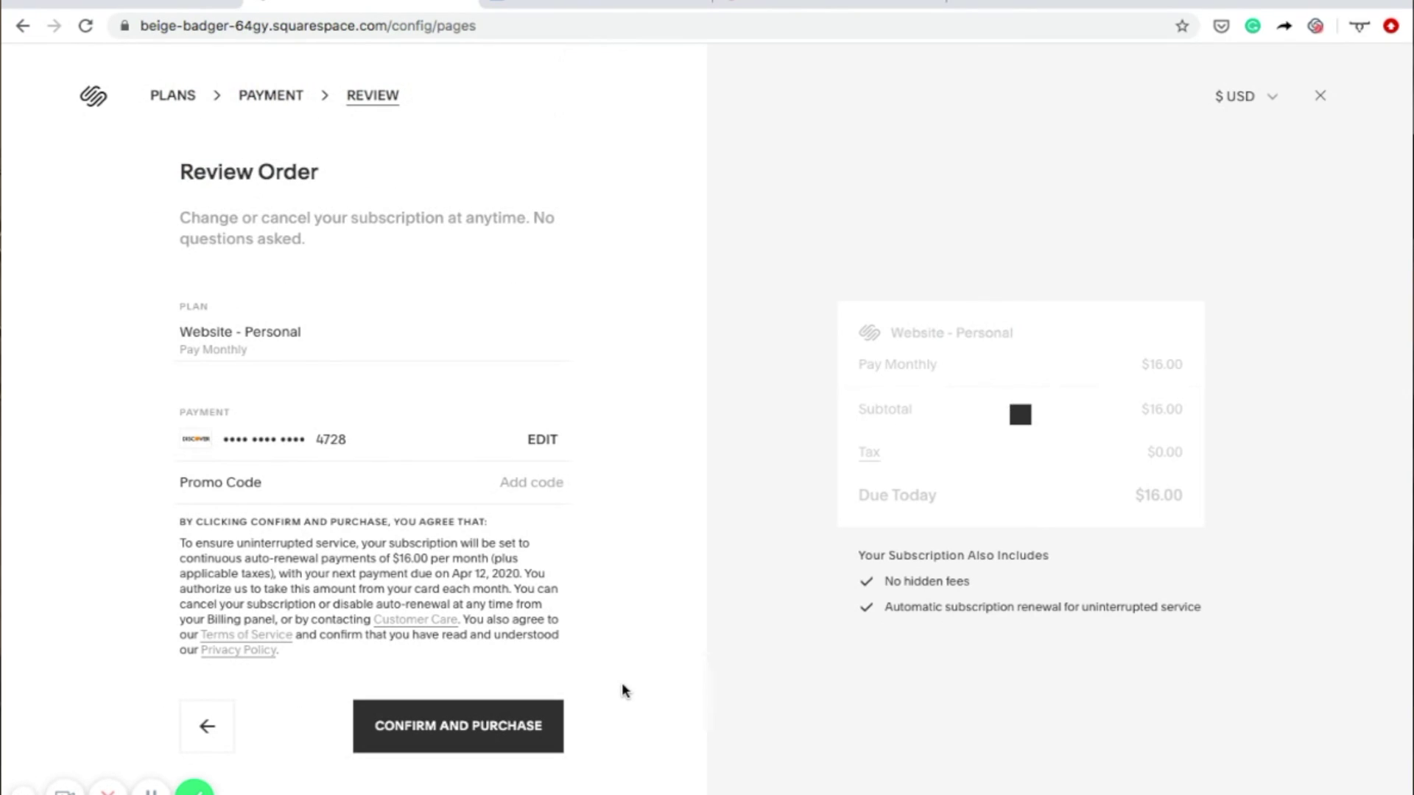
pyautogui.click(491, 739)
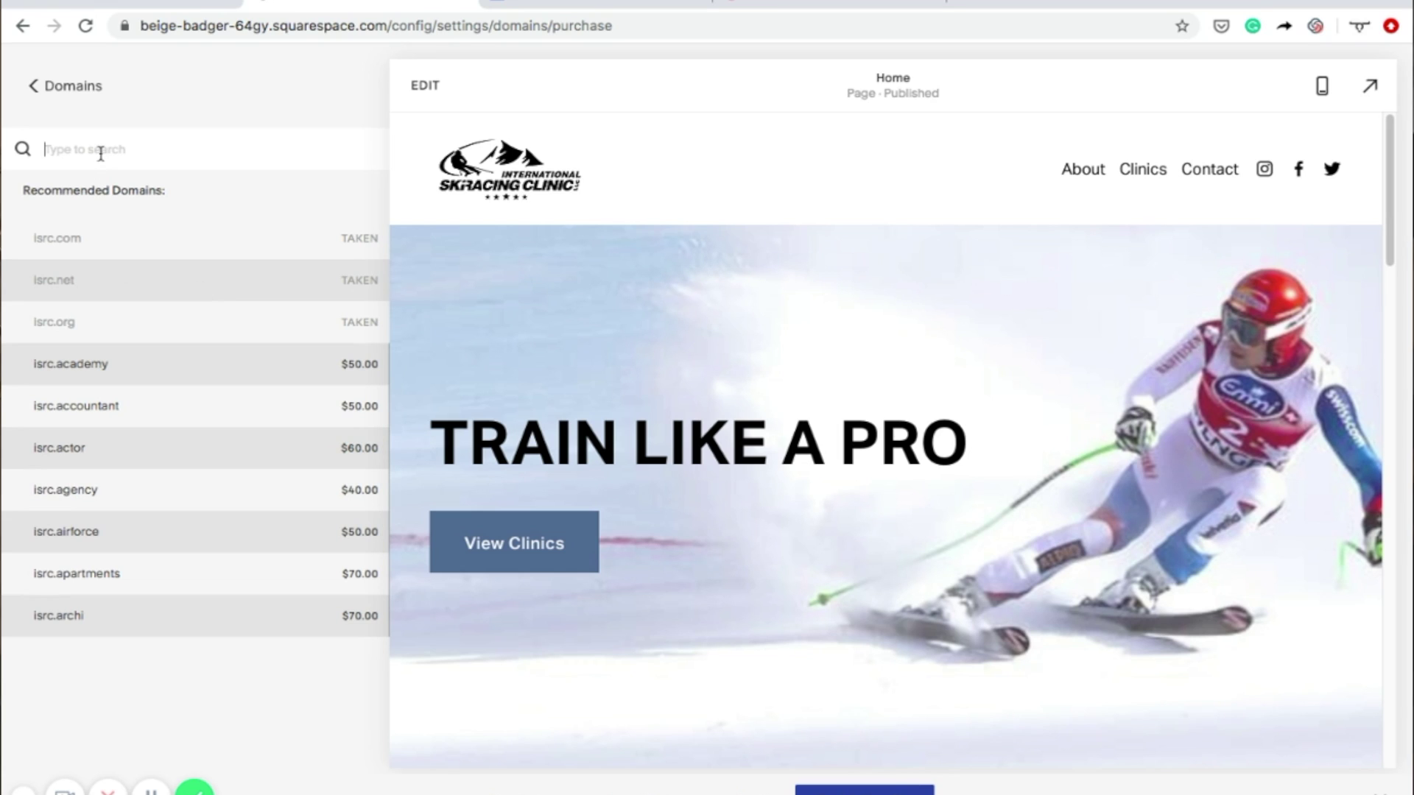
# Add the domain isrcraceabroad.com ($20 yearly) to the cart and proceed to checkout
pyautogui.write('isrcraceabroad.com')
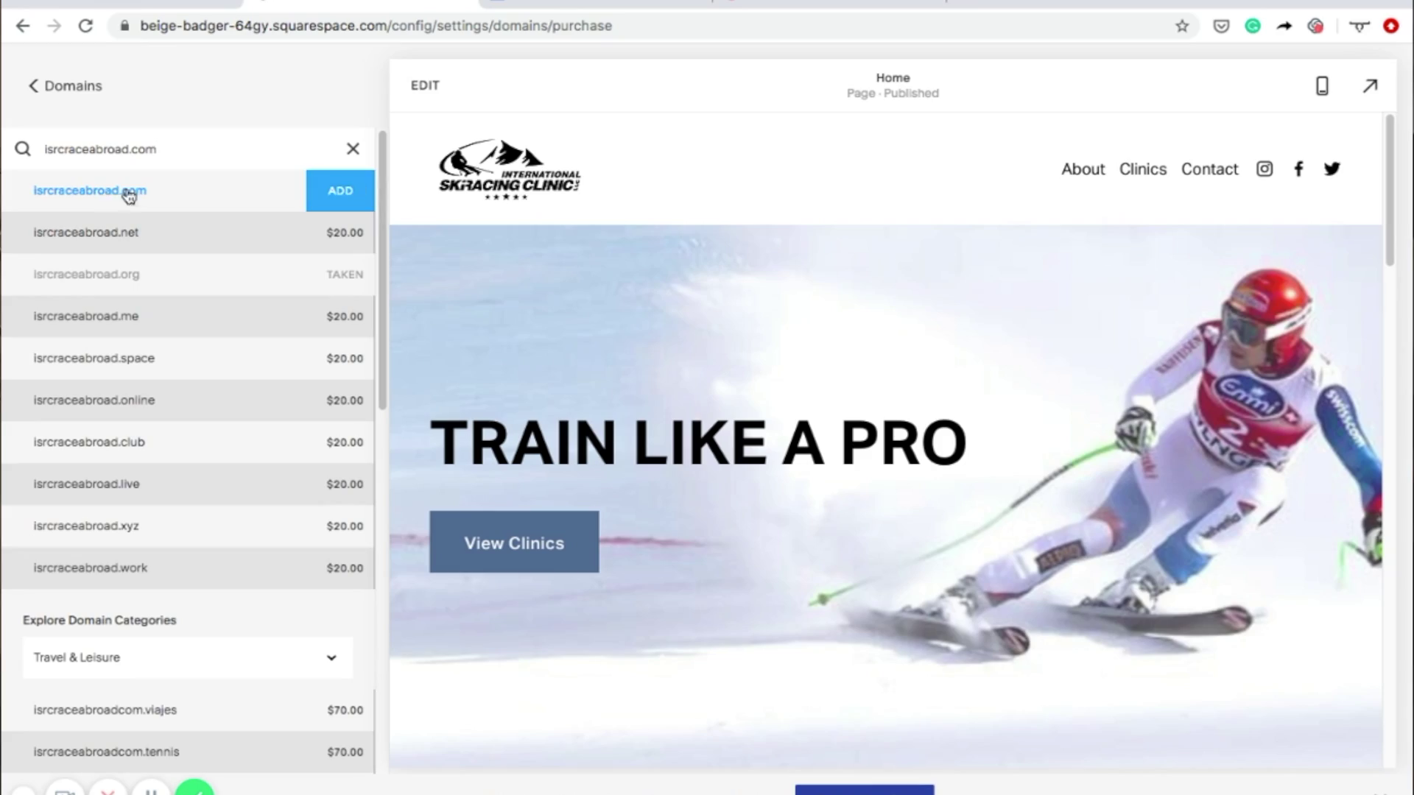
pyautogui.click(330, 194)
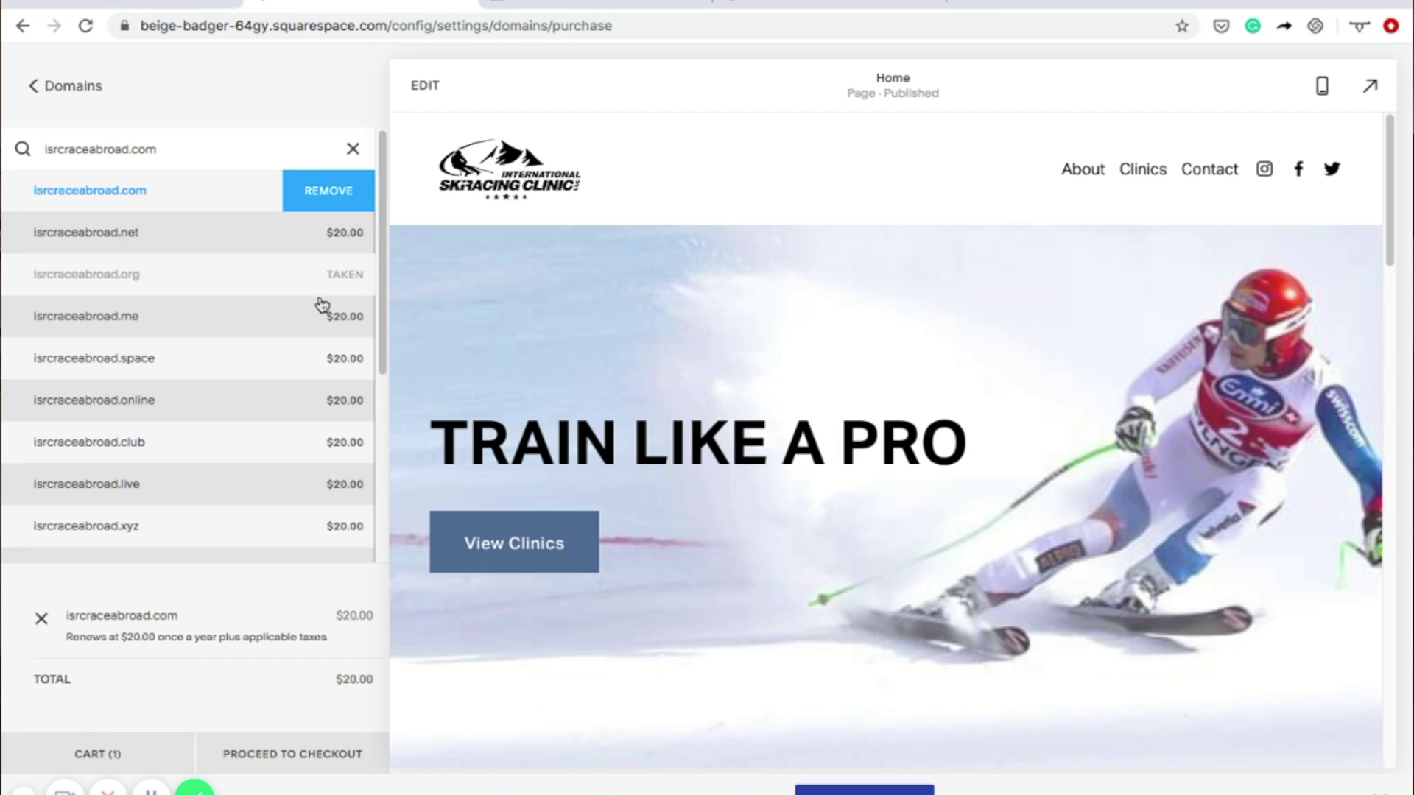
pyautogui.click(311, 756)
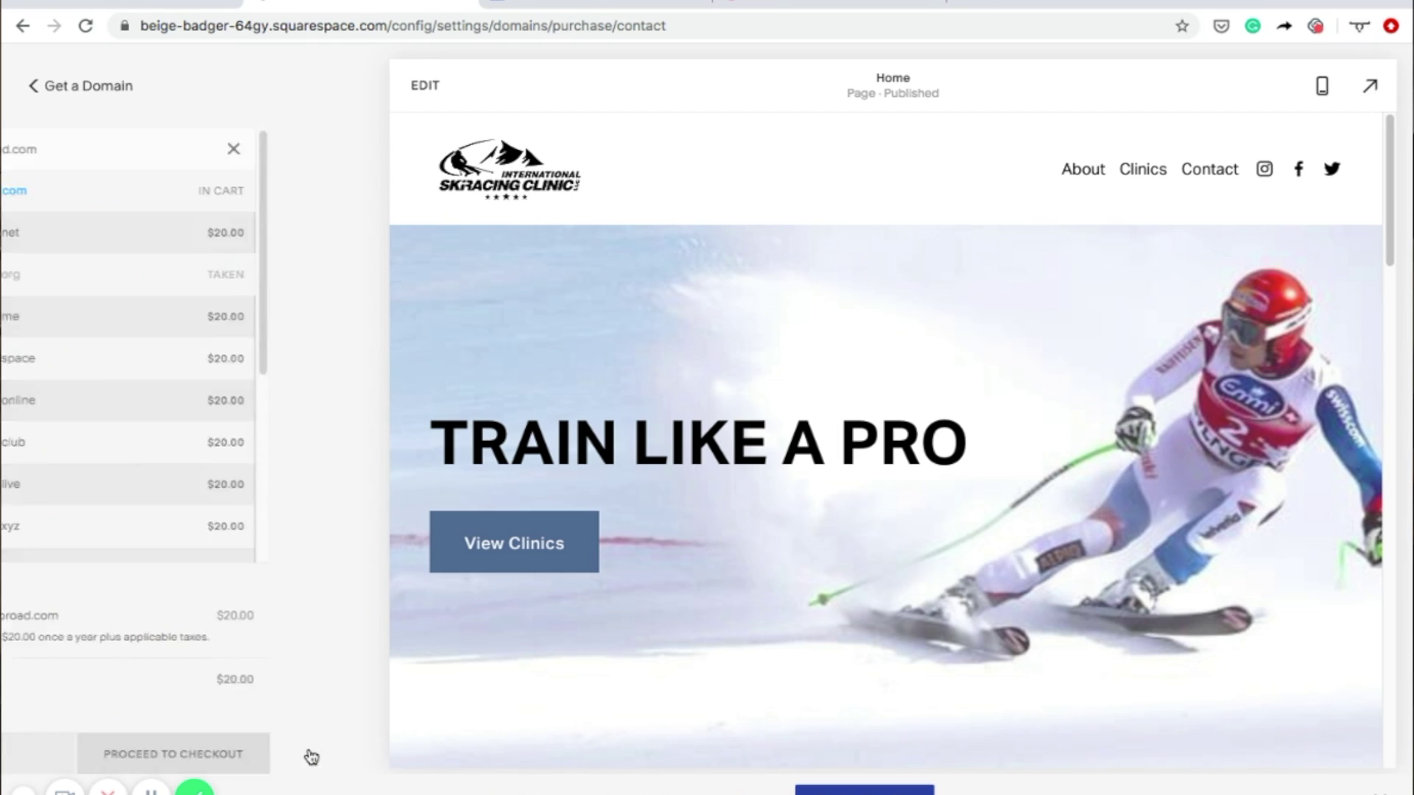